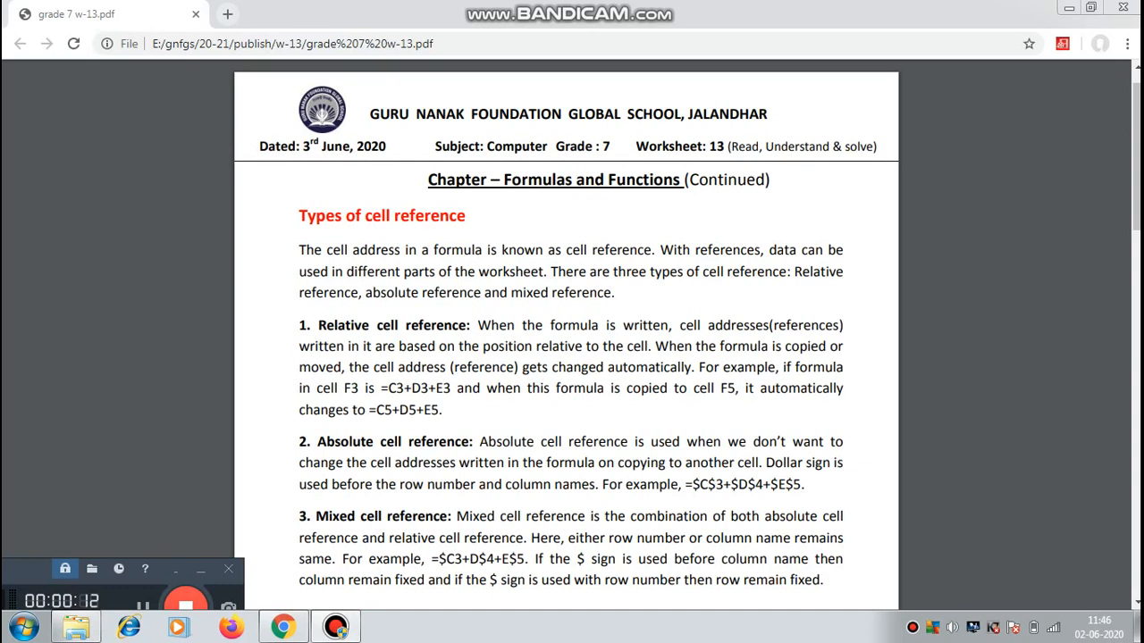
Highlight and read the cell reference introduction and the relative cell reference definition in the PDF worksheet.
{"action": "left_click_drag", "start_coordinate": [322, 250], "coordinate": [420, 250]}
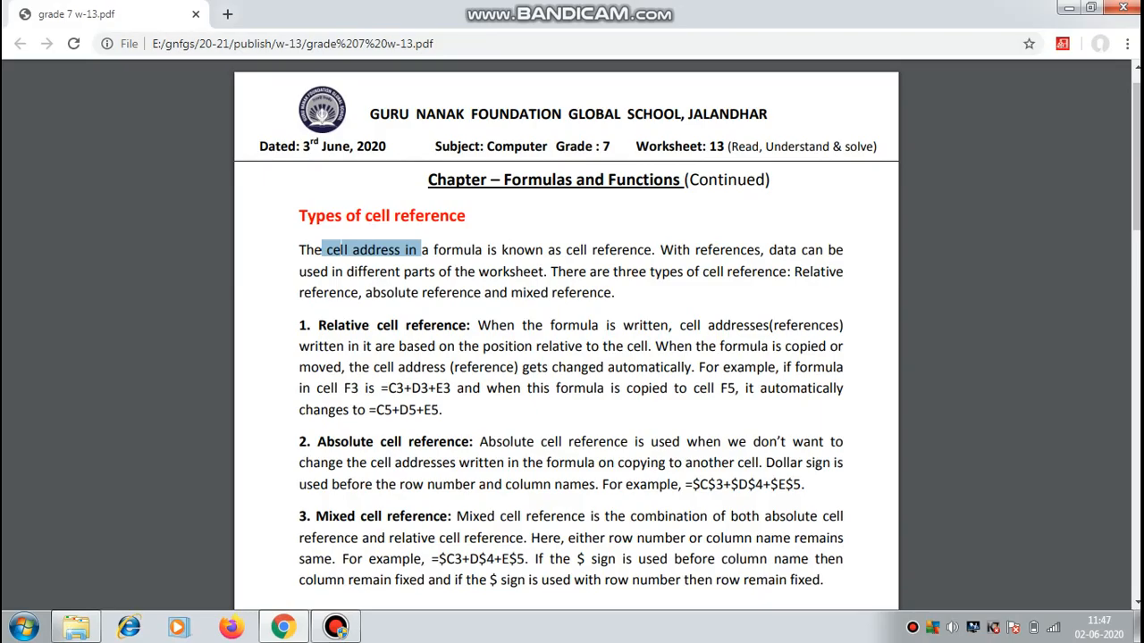
{"action": "left_click_drag", "start_coordinate": [478, 325], "coordinate": [505, 346]}
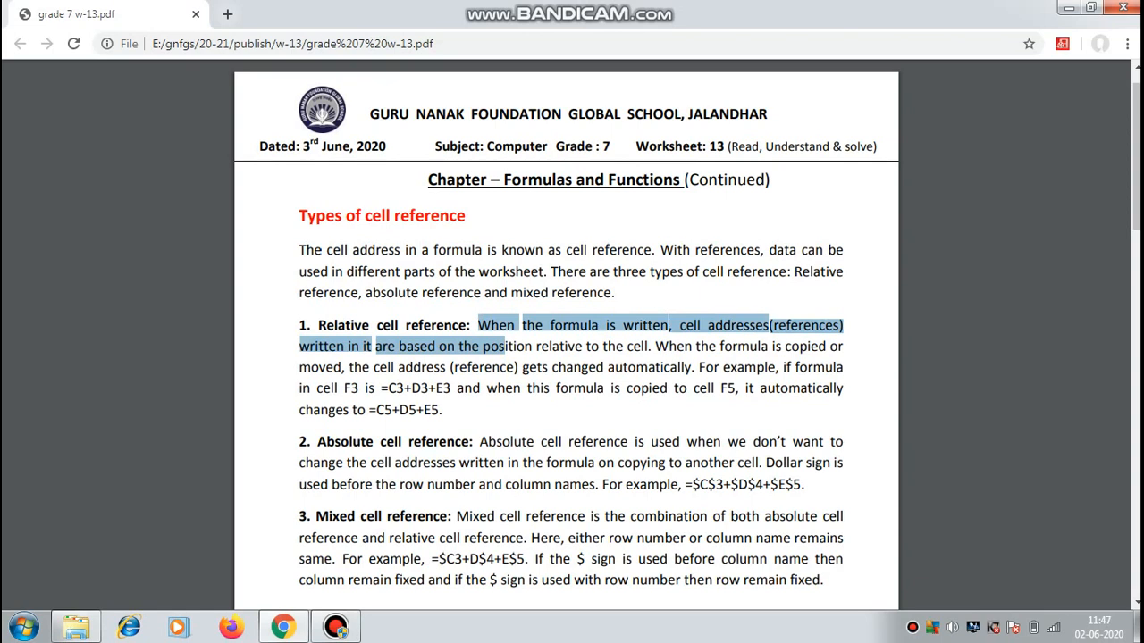
{"action": "left_click_drag", "start_coordinate": [506, 347], "coordinate": [655, 347]}
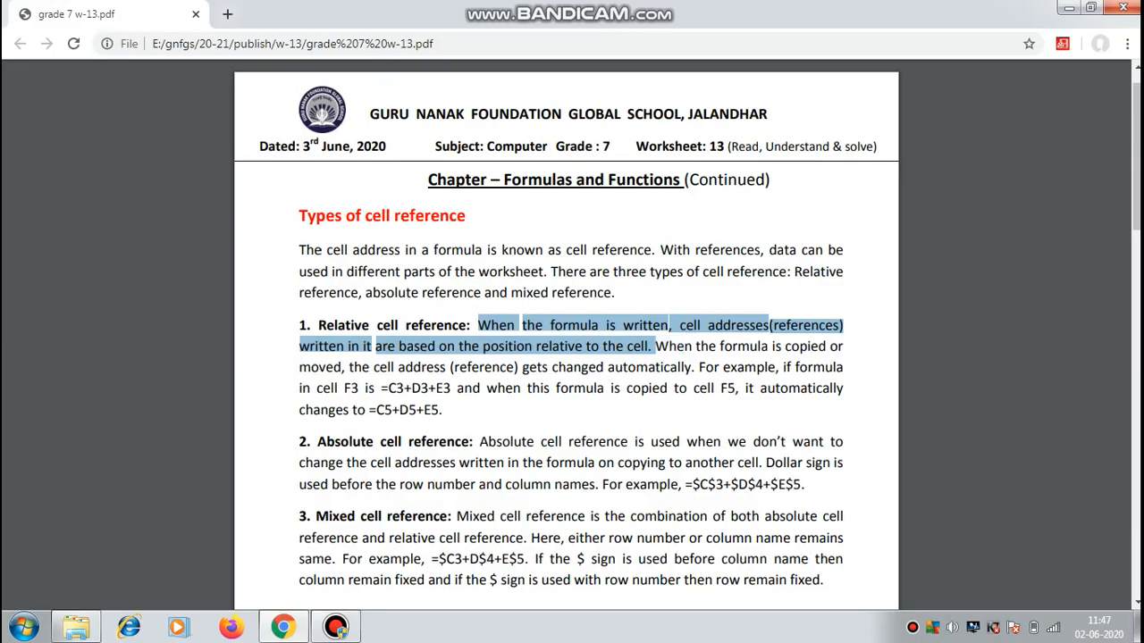
{"action": "left_click", "coordinate": [336, 626]}
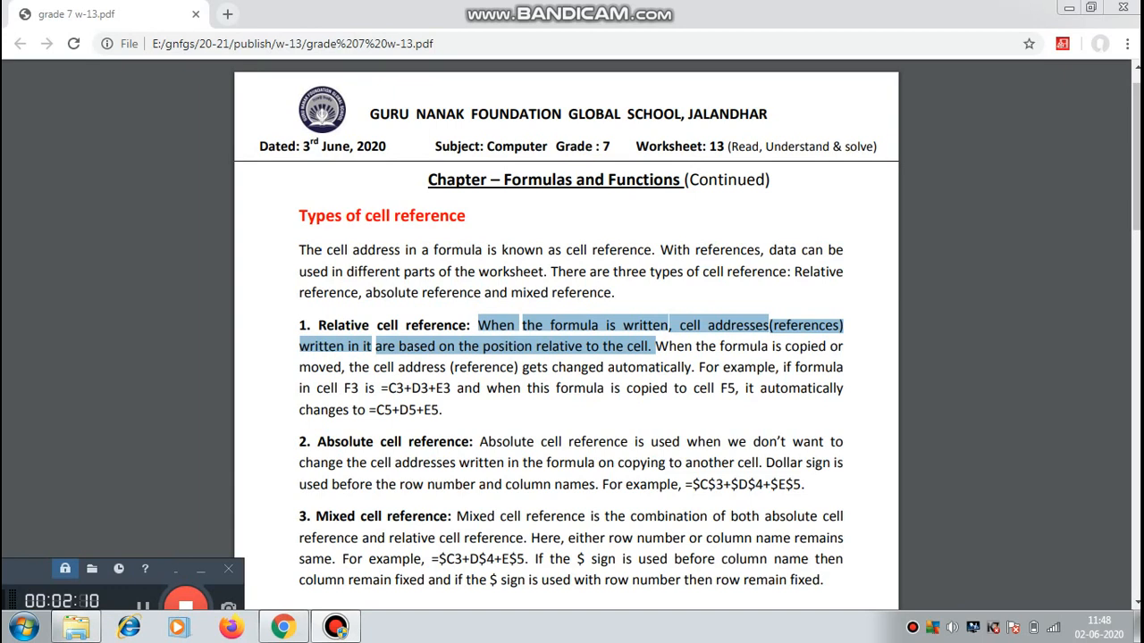
{"action": "left_click_drag", "start_coordinate": [656, 347], "coordinate": [703, 368]}
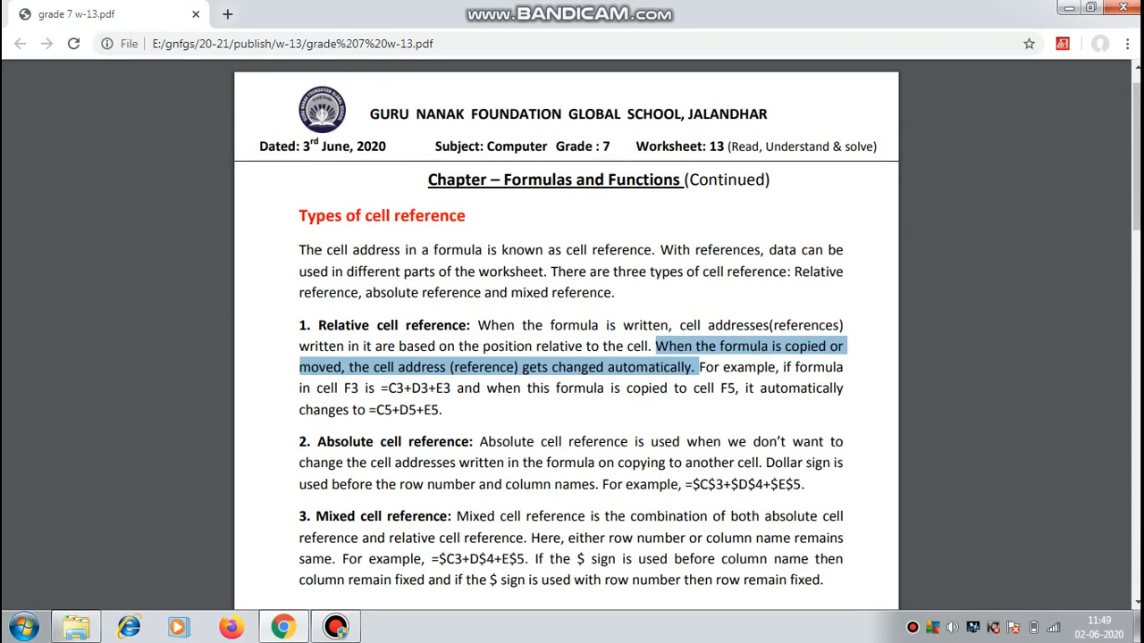
{"action": "left_click", "coordinate": [336, 627]}
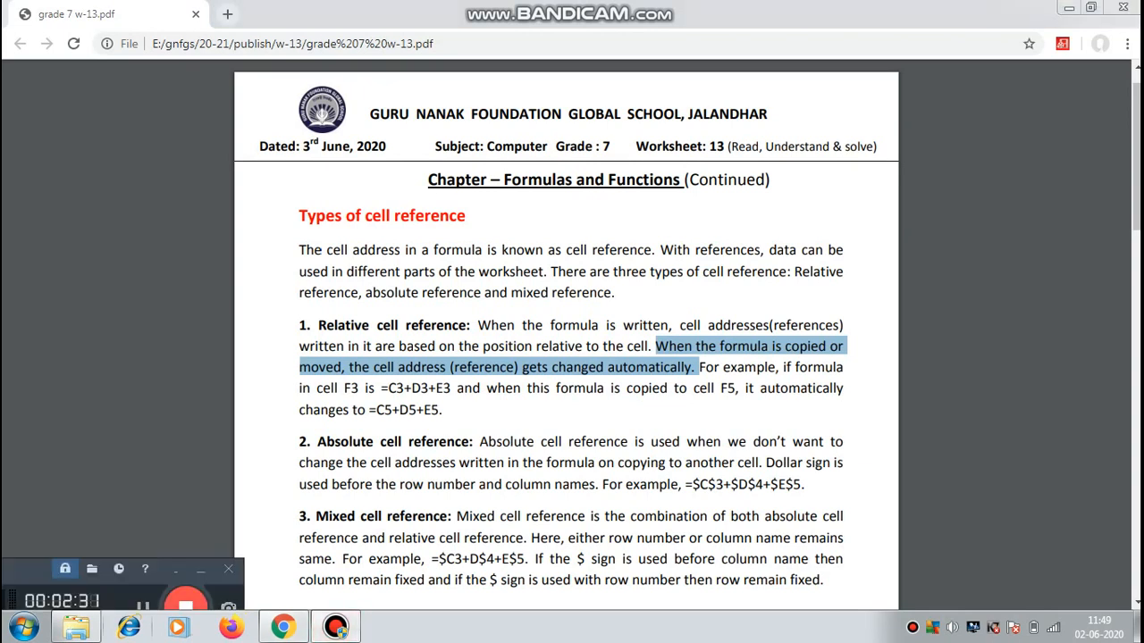
{"action": "left_click", "coordinate": [143, 604]}
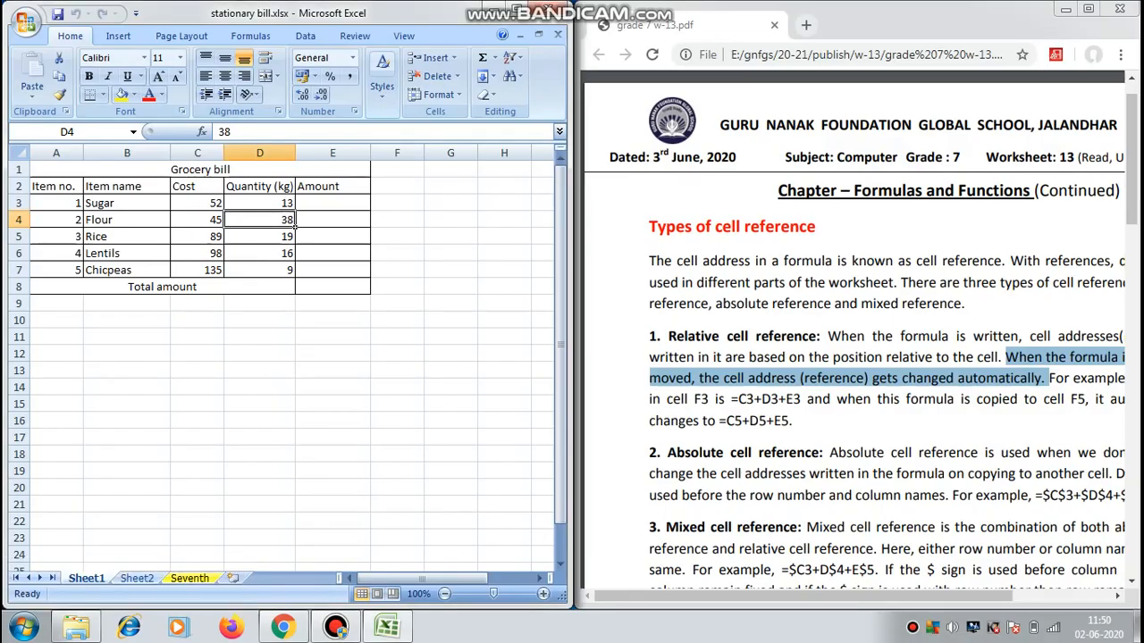
In Excel, enter the formula =C3*D3 in cell E3 to calculate the amount for Sugar.
{"action": "left_click", "coordinate": [332, 203]}
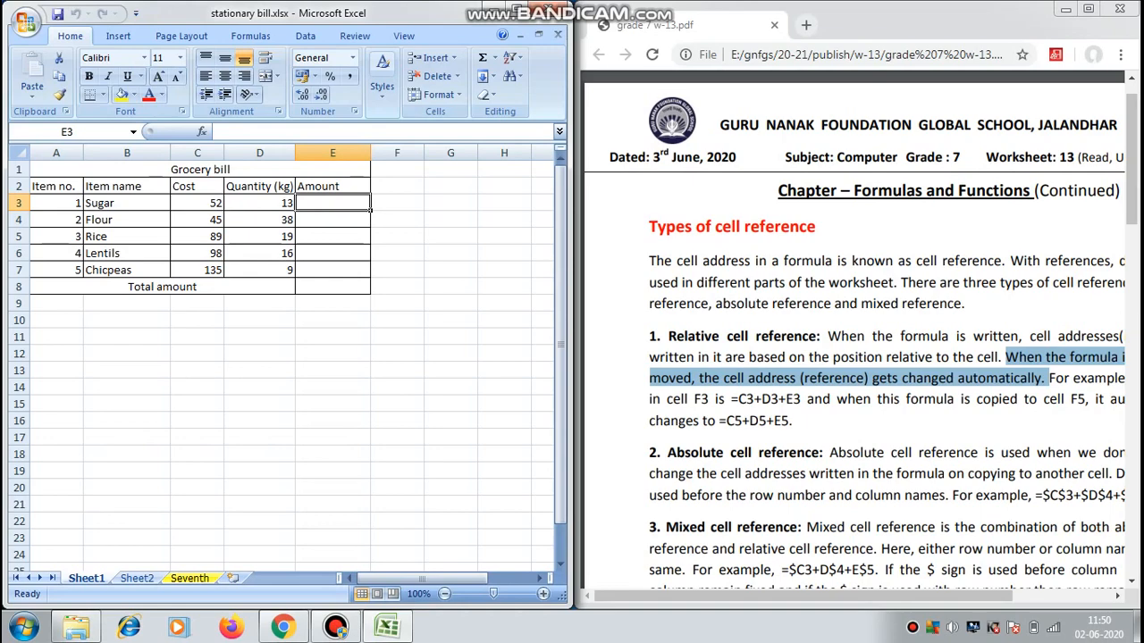
{"action": "type", "text": "="}
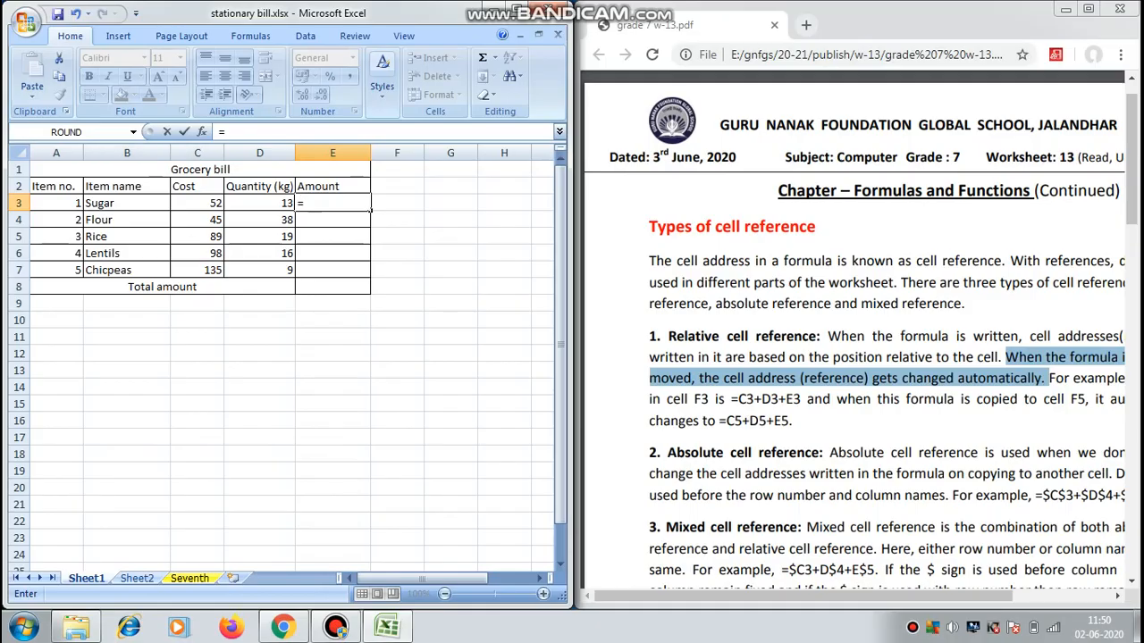
{"action": "type", "text": "c"}
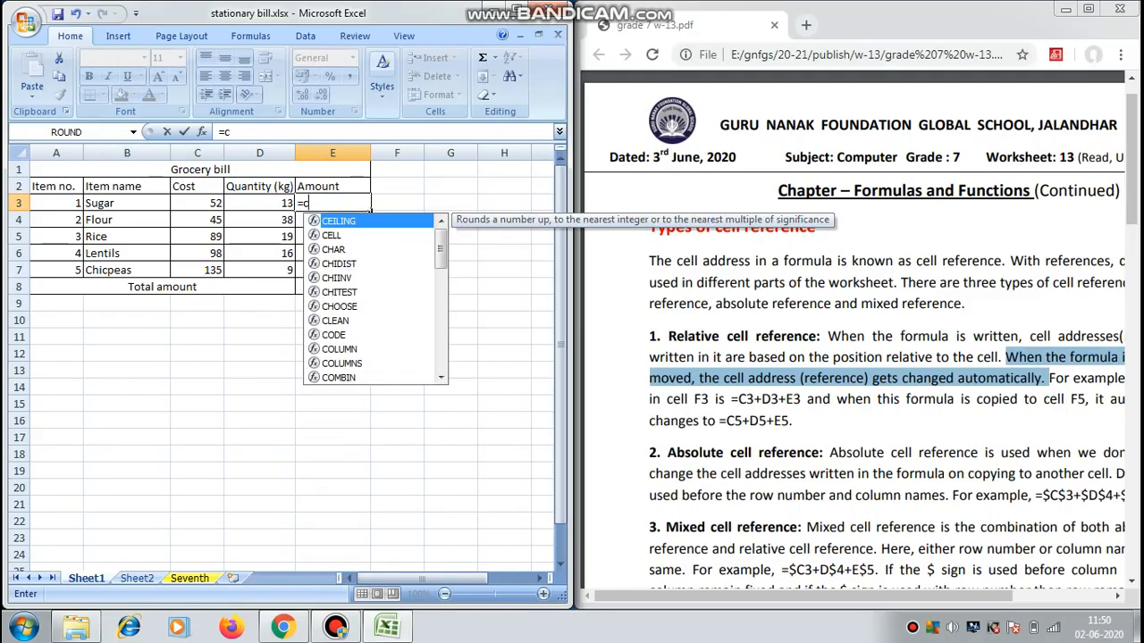
{"action": "type", "text": "3*"}
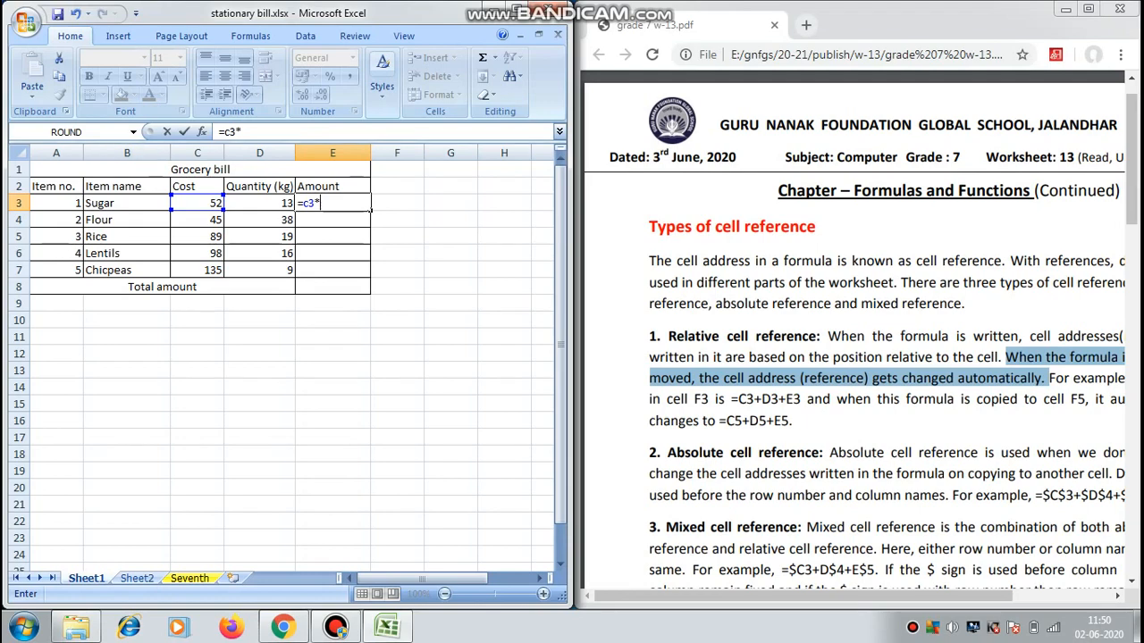
{"action": "type", "text": "d3"}
{"action": "key", "text": "Return"}
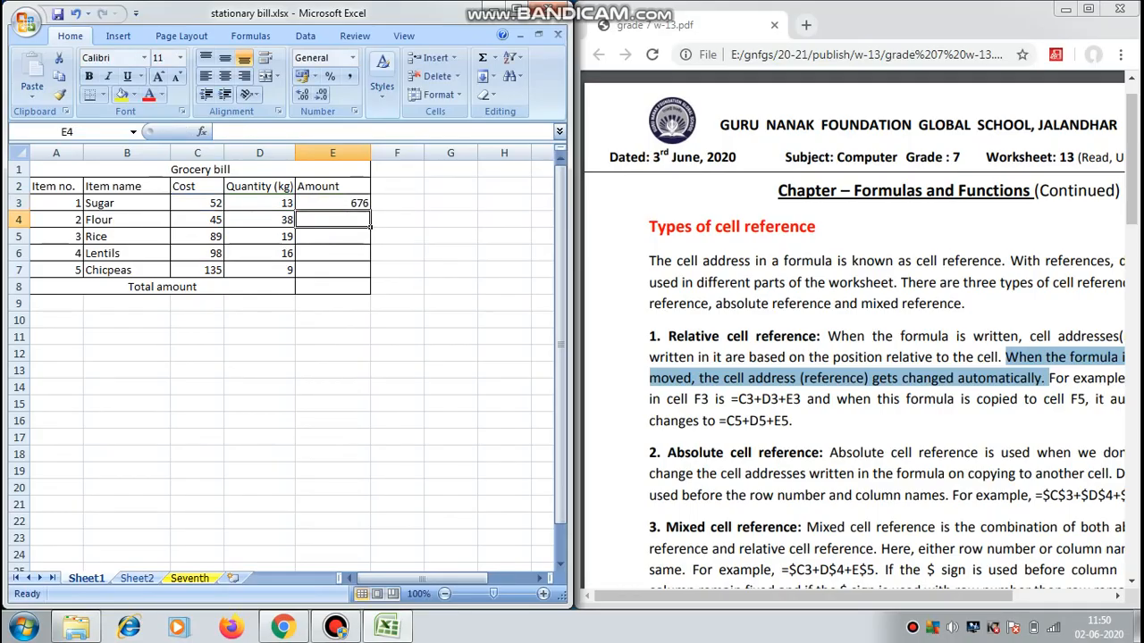
Fill the formula from E3 down through E7 to calculate the amounts for the remaining items.
{"action": "left_click", "coordinate": [333, 203]}
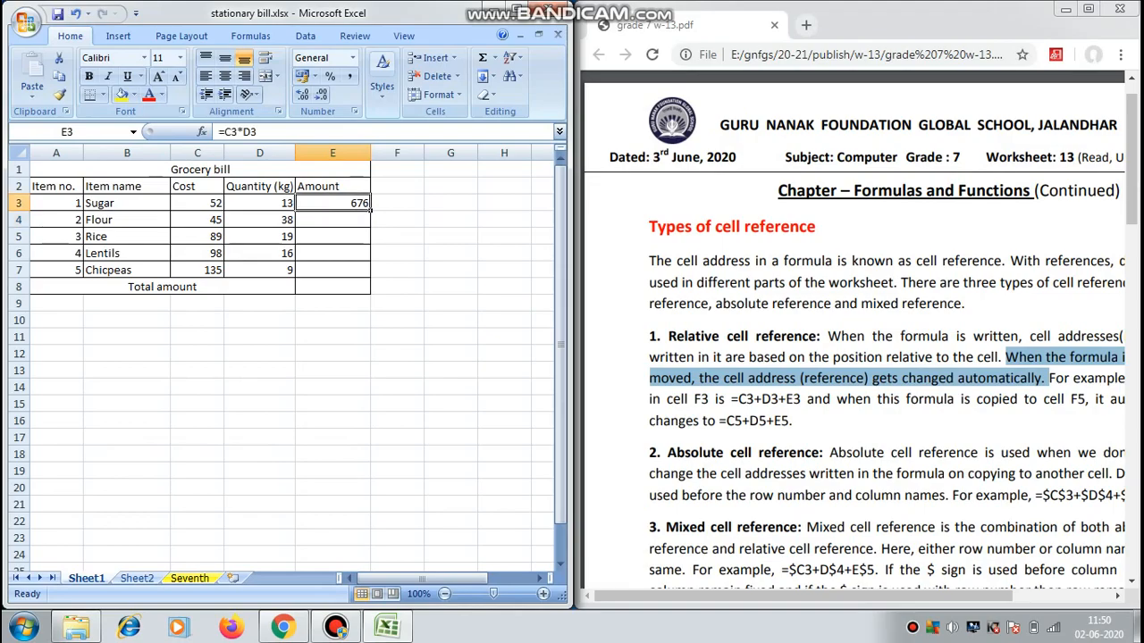
{"action": "left_click_drag", "start_coordinate": [370, 211], "coordinate": [370, 278]}
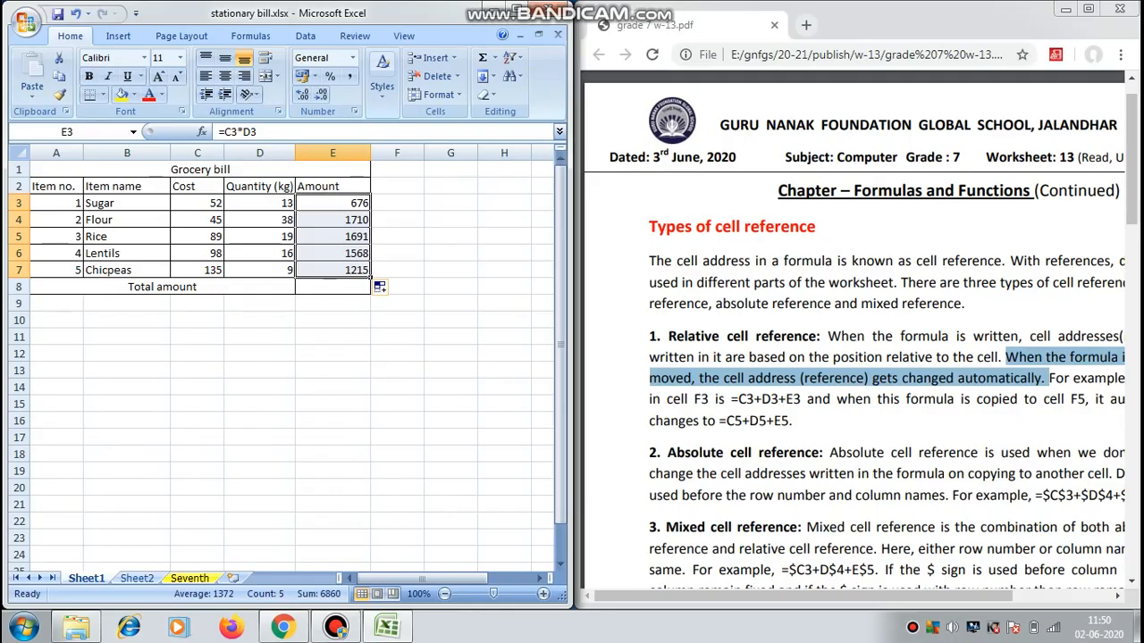
{"action": "left_click", "coordinate": [397, 270]}
Examine the formulas in Amount cells E3 through E7 to compare their relative row references.
{"action": "left_click", "coordinate": [333, 220]}
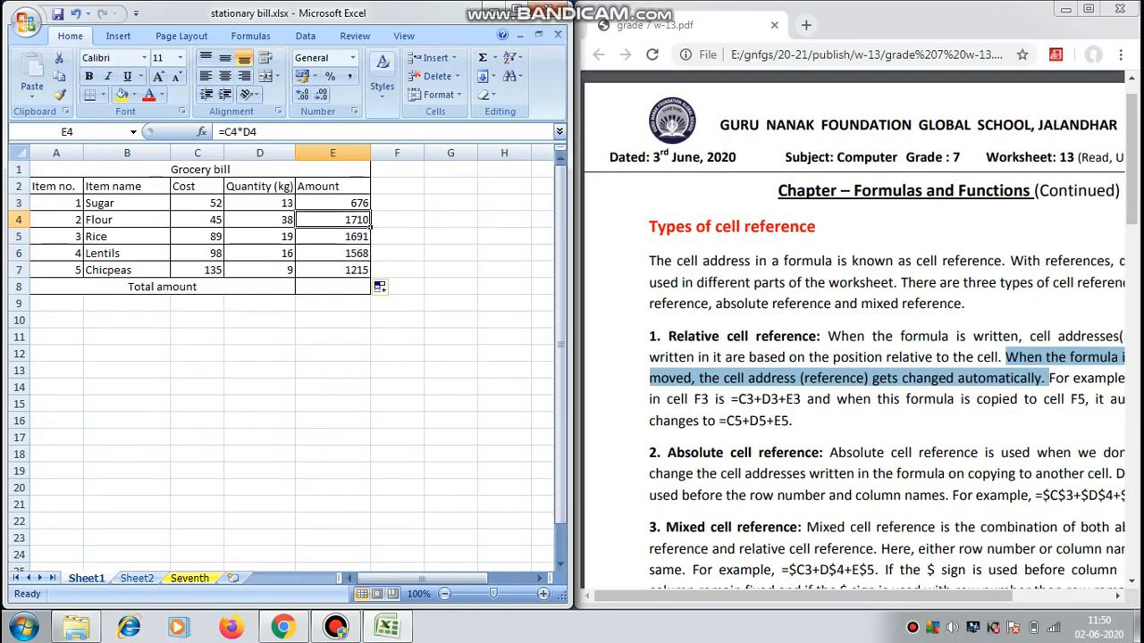
{"action": "left_click", "coordinate": [333, 237]}
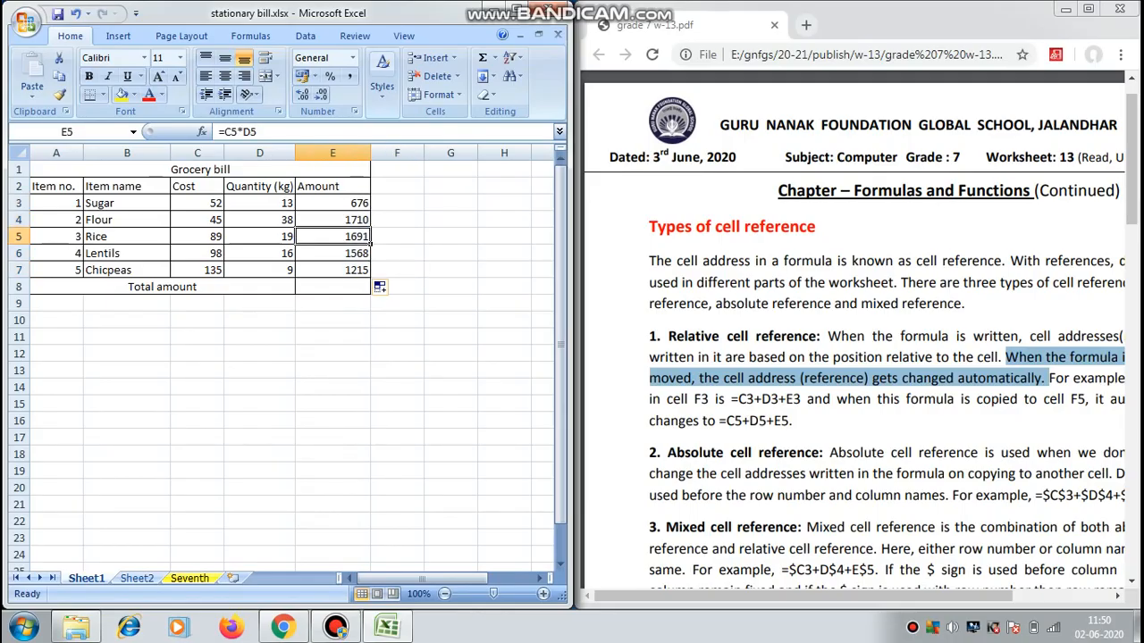
{"action": "left_click", "coordinate": [333, 254]}
{"action": "left_click", "coordinate": [332, 270]}
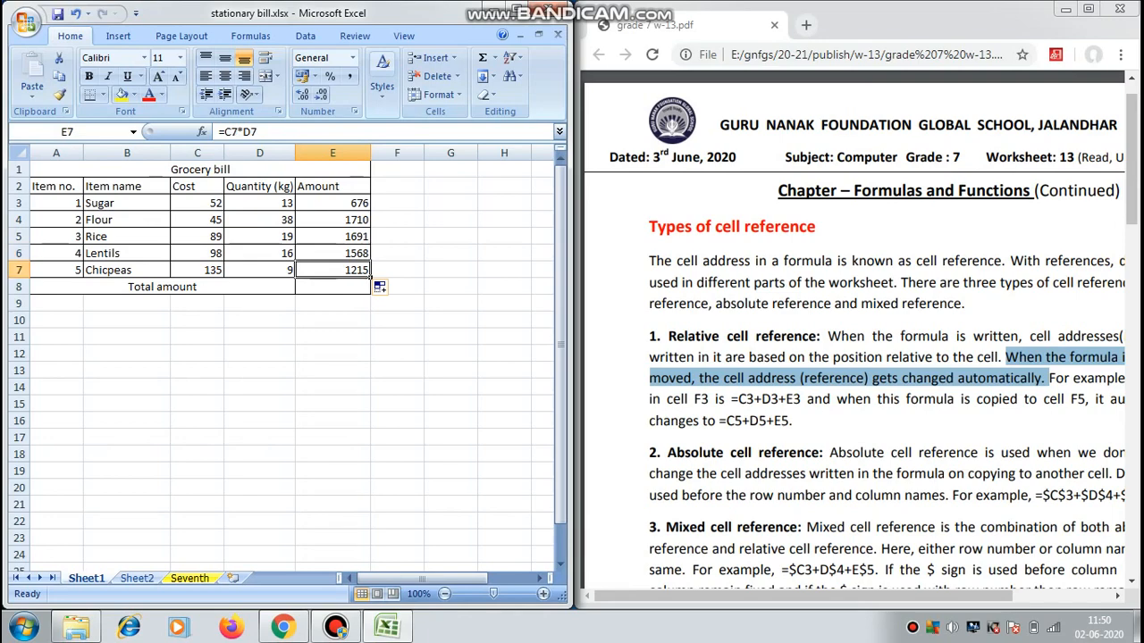
{"action": "left_click", "coordinate": [333, 203]}
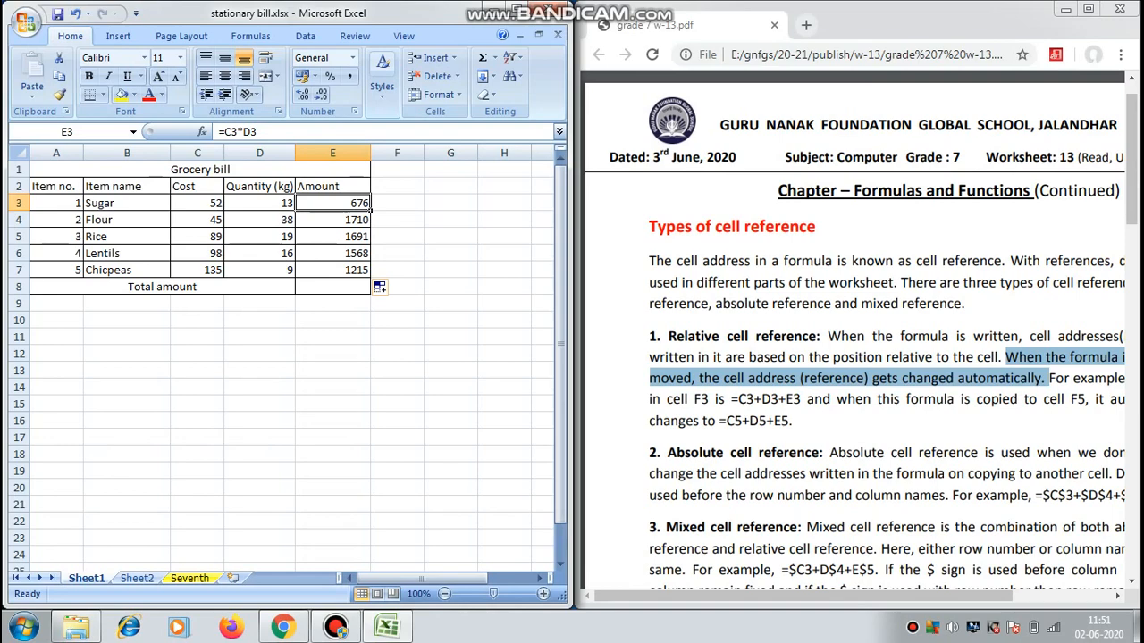
{"action": "key", "text": "Down"}
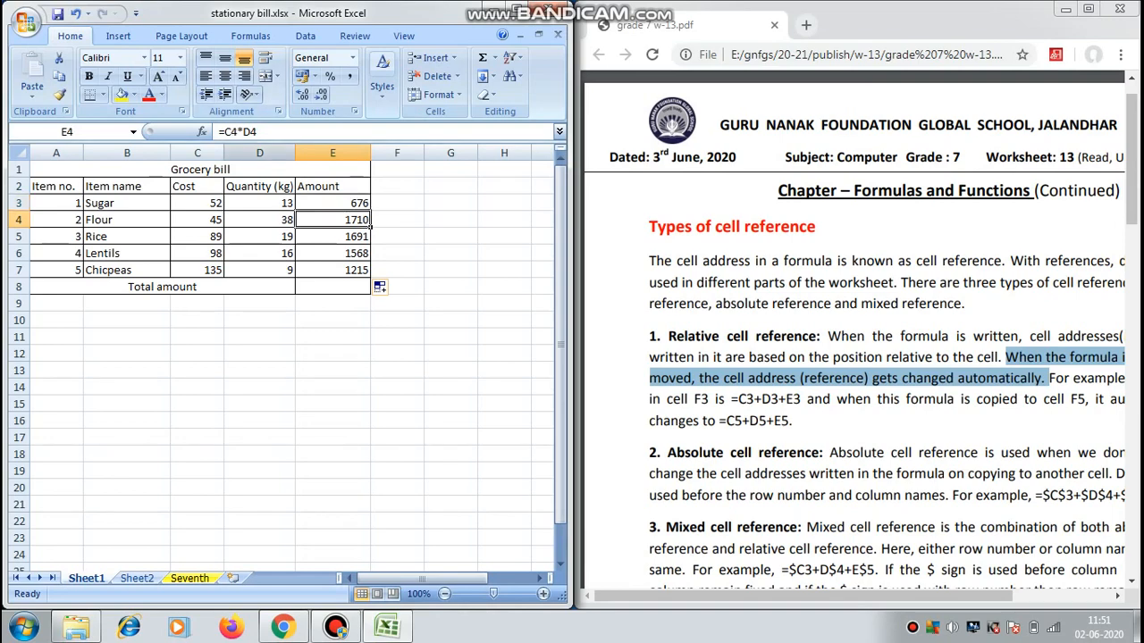
{"action": "left_click_drag", "start_coordinate": [259, 132], "coordinate": [219, 132]}
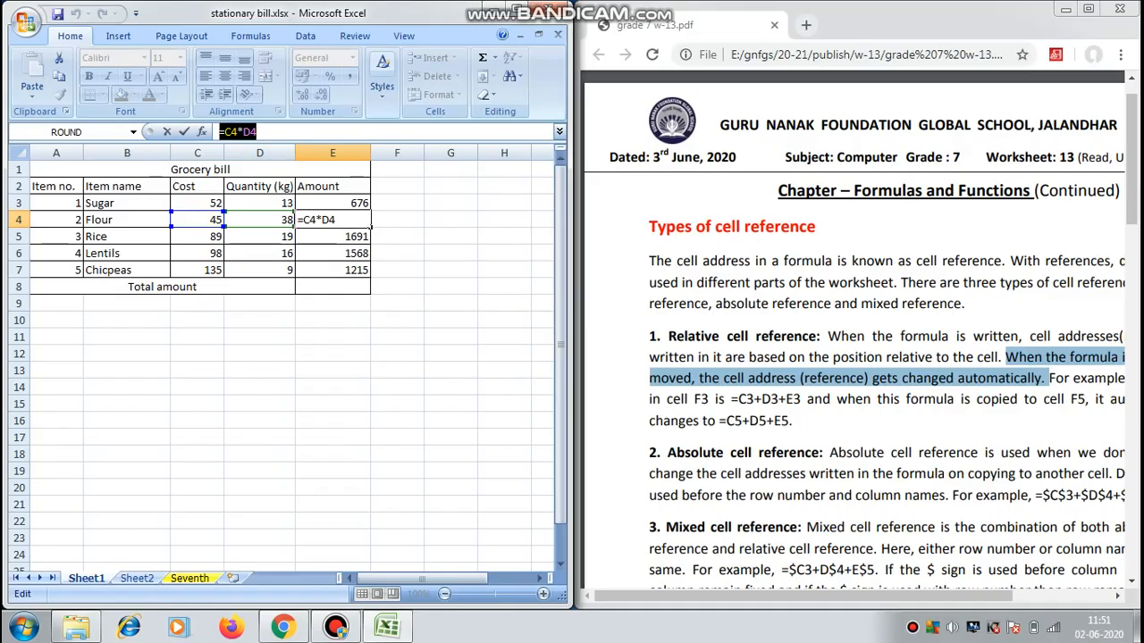
{"action": "left_click", "coordinate": [333, 237]}
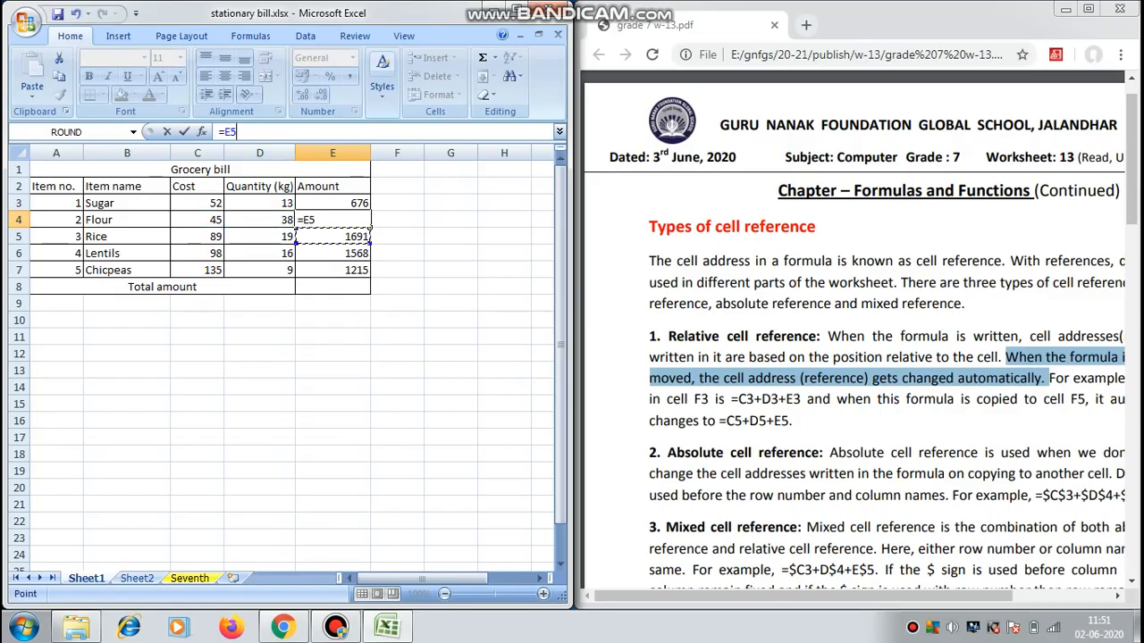
{"action": "key", "text": "Escape"}
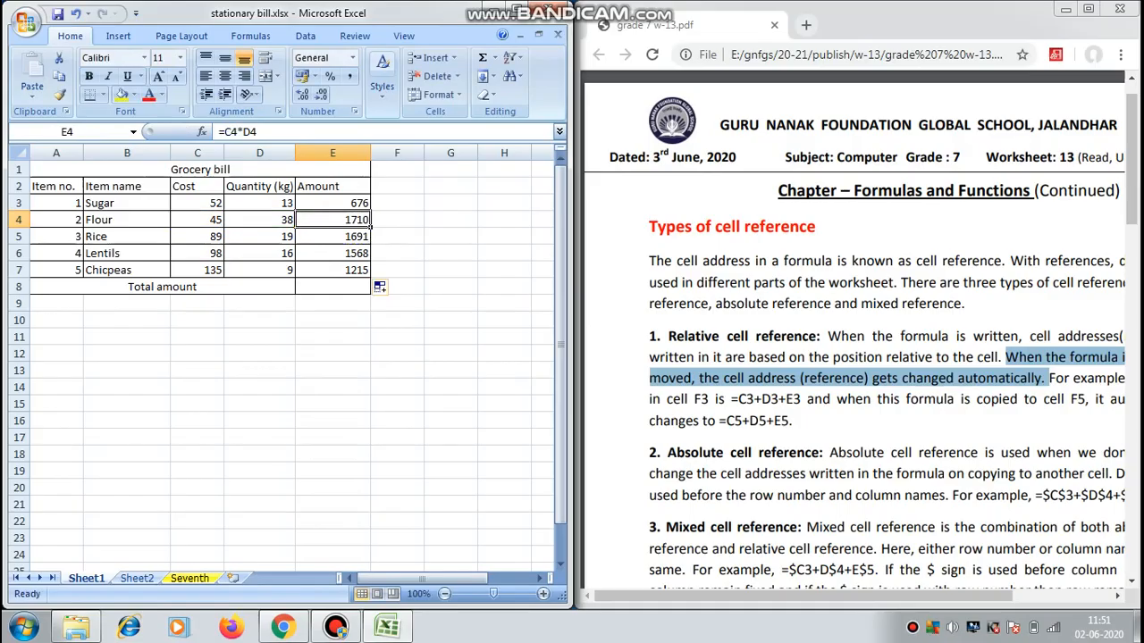
{"action": "left_click", "coordinate": [333, 237]}
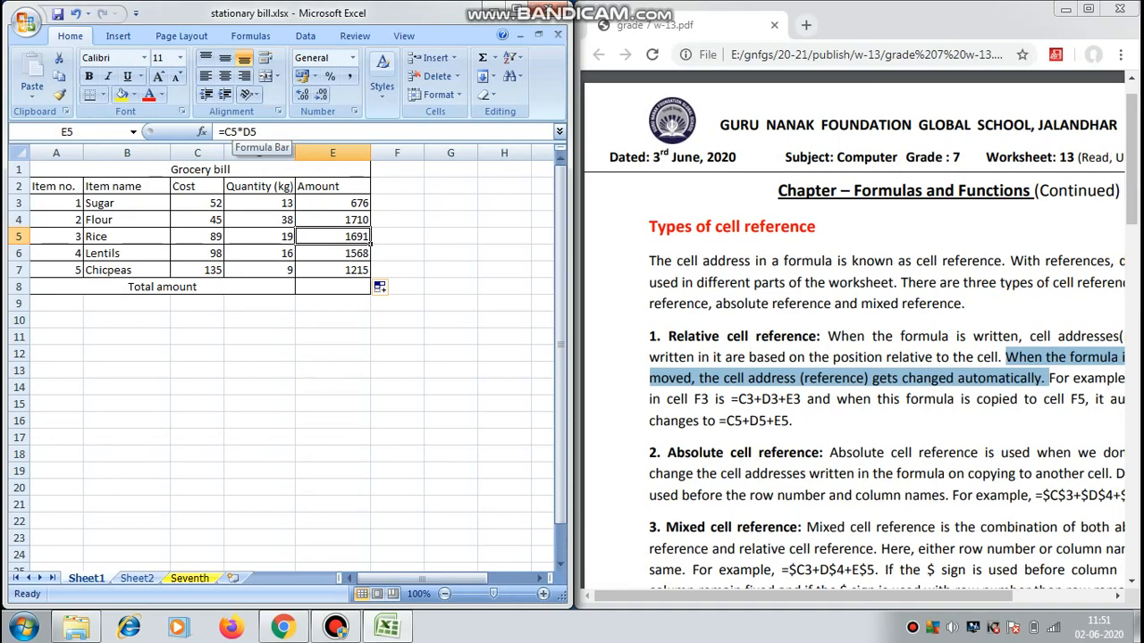
{"action": "left_click", "coordinate": [336, 626]}
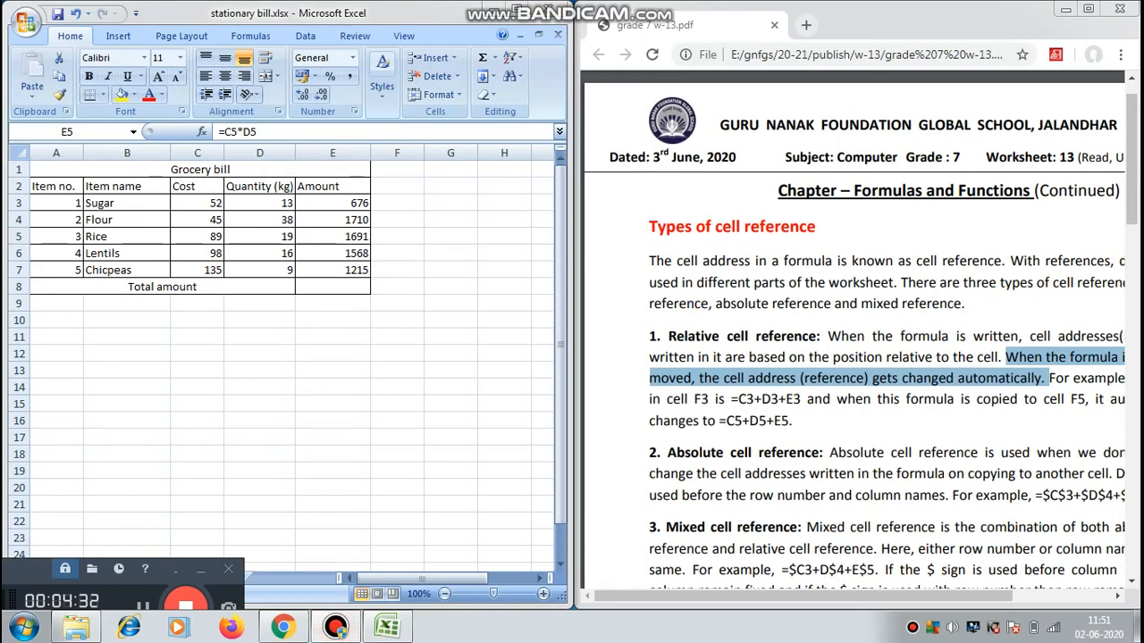
{"action": "left_click", "coordinate": [143, 607]}
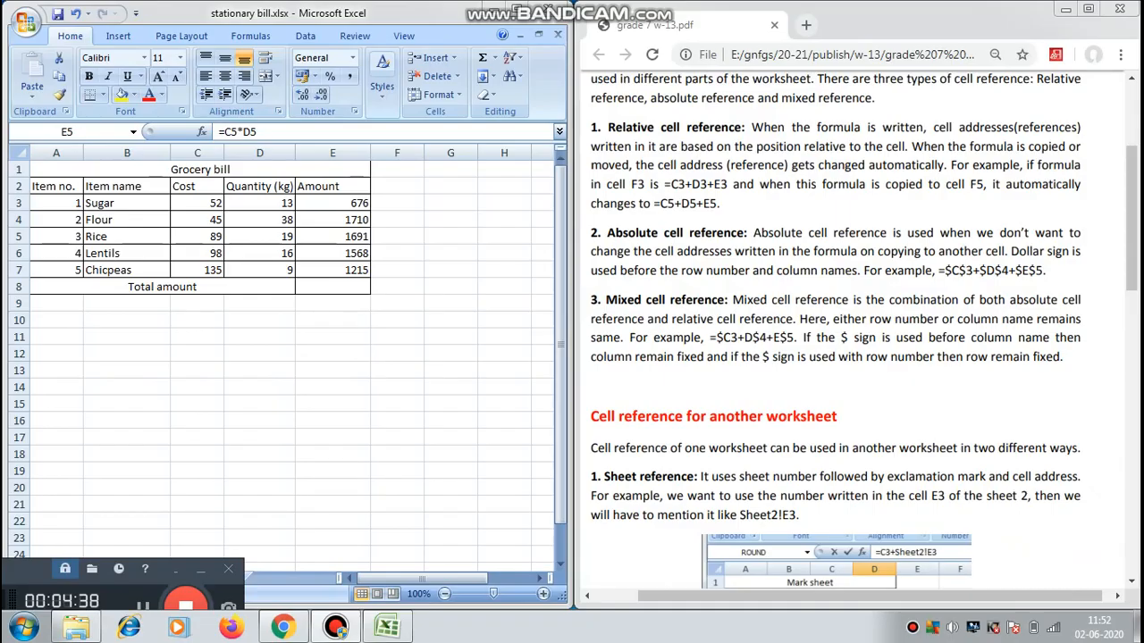
In the PDF worksheet, highlight and read the absolute cell reference definition, the dollar sign rule and the example =$C$3+$D$4+$E$5.
{"action": "left_click_drag", "start_coordinate": [754, 232], "coordinate": [790, 251]}
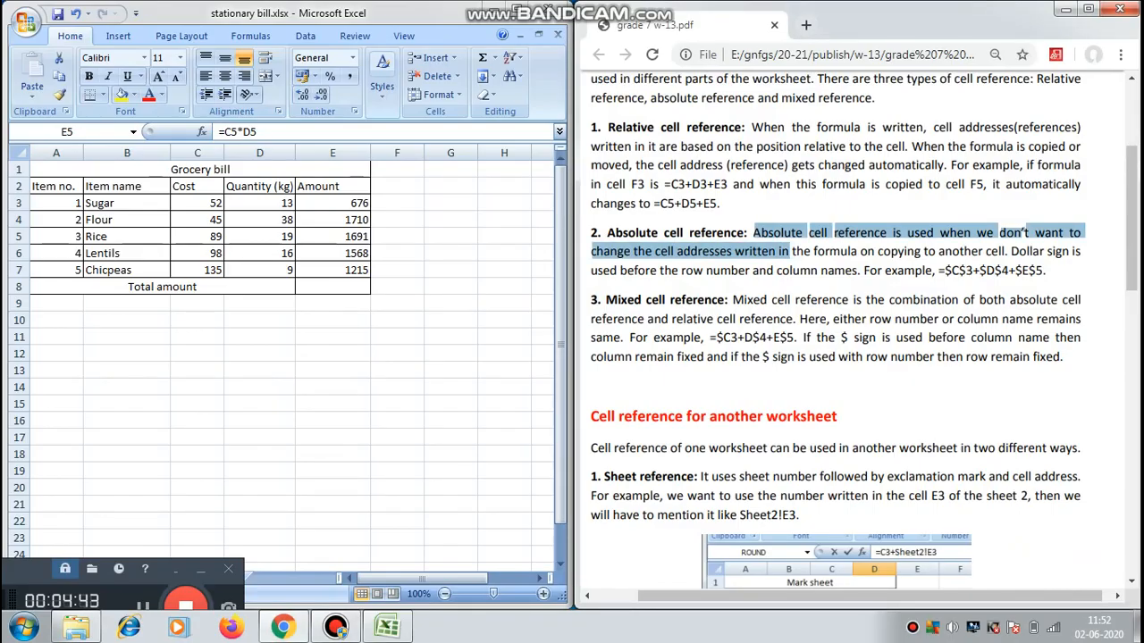
{"action": "left_click_drag", "start_coordinate": [790, 251], "coordinate": [1008, 251]}
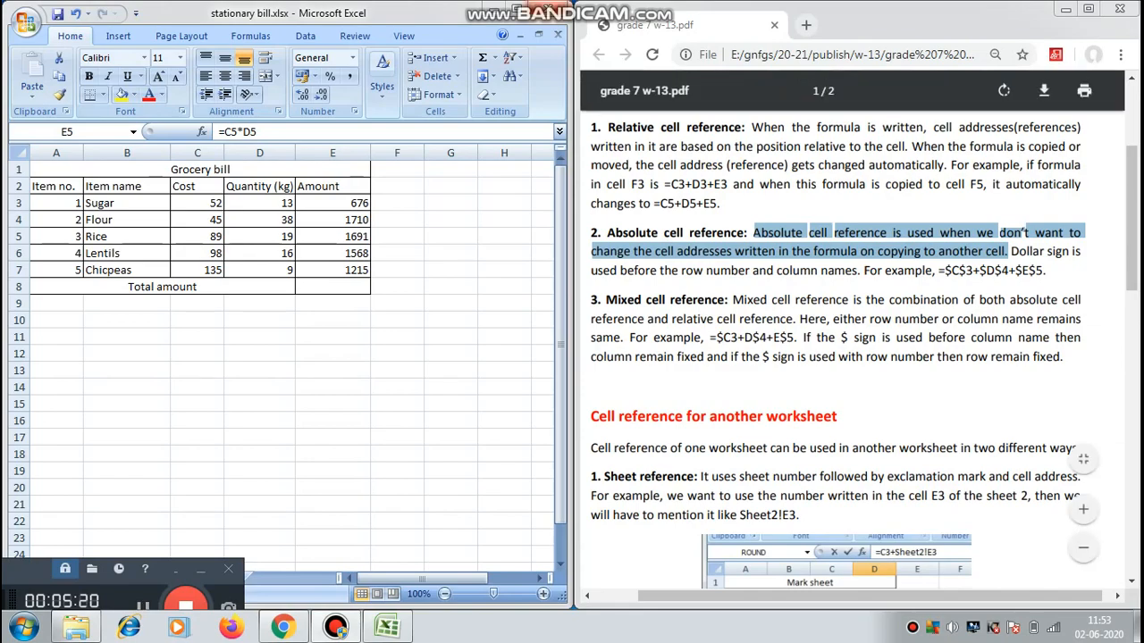
{"action": "left_click_drag", "start_coordinate": [1012, 252], "coordinate": [1069, 253]}
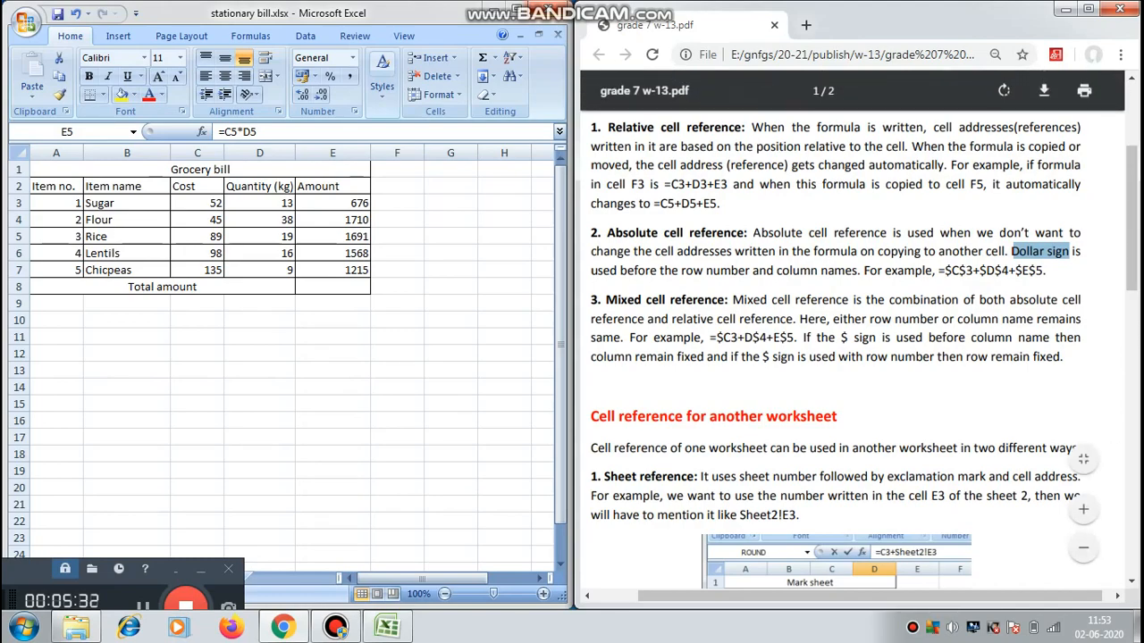
{"action": "left_click_drag", "start_coordinate": [937, 270], "coordinate": [1042, 270]}
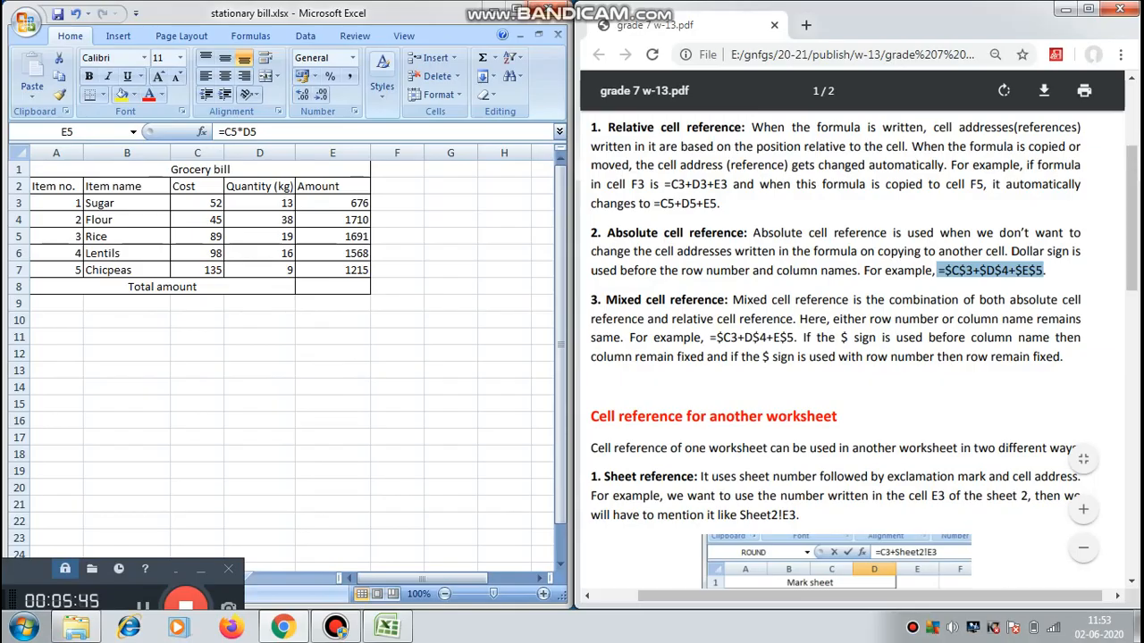
{"action": "left_click", "coordinate": [1013, 252]}
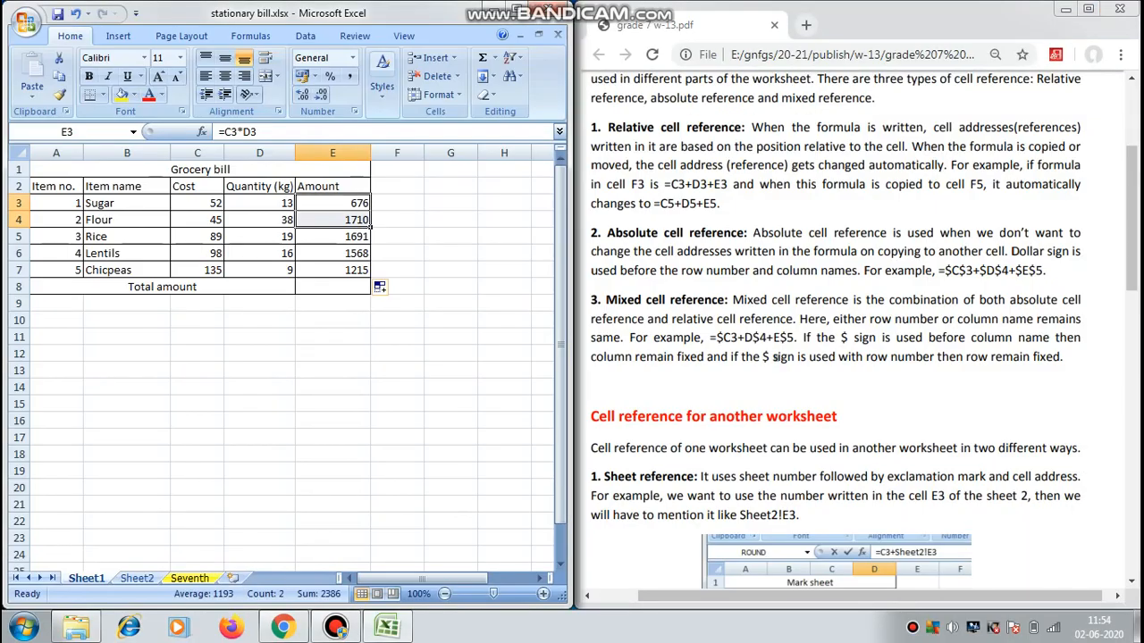
In Excel, clear the formulas from the Amount cells E3:E7.
{"action": "key", "text": "F2"}
{"action": "key", "text": "Escape"}
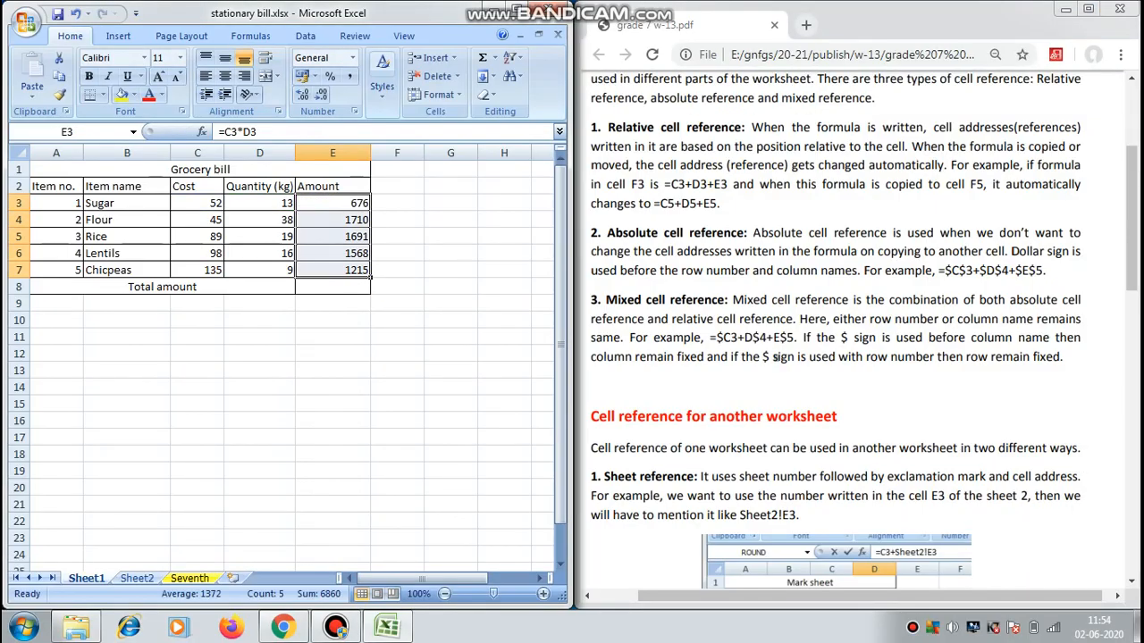
{"action": "key", "text": "Delete"}
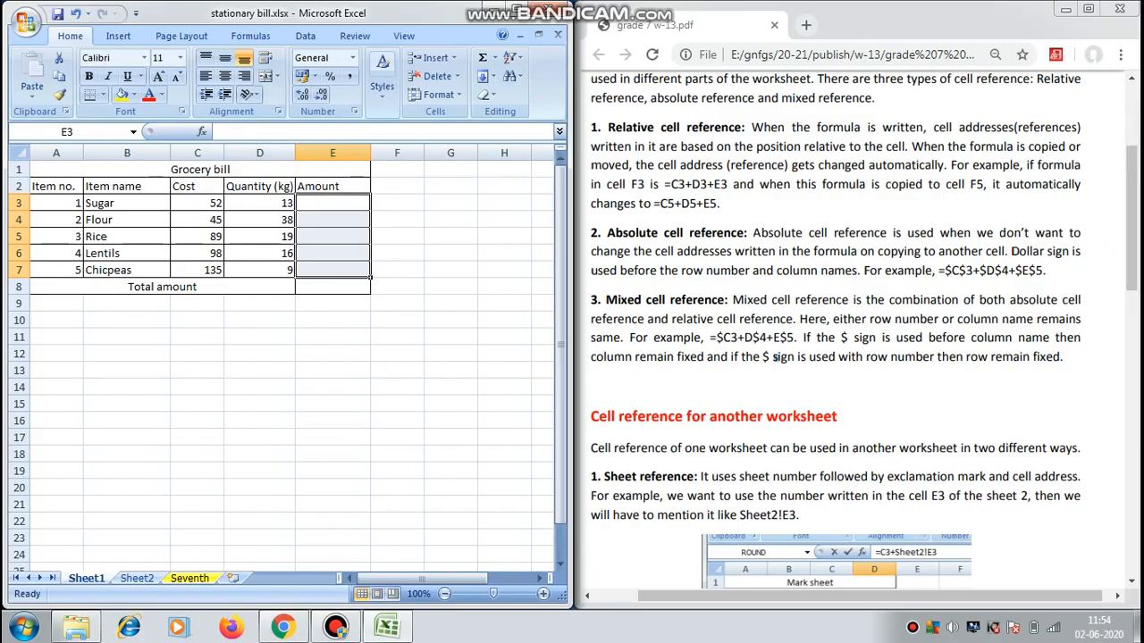
Enter the absolute reference formula =$C$3*$D$3 in Amount cell E3 for Sugar.
{"action": "left_click", "coordinate": [332, 203]}
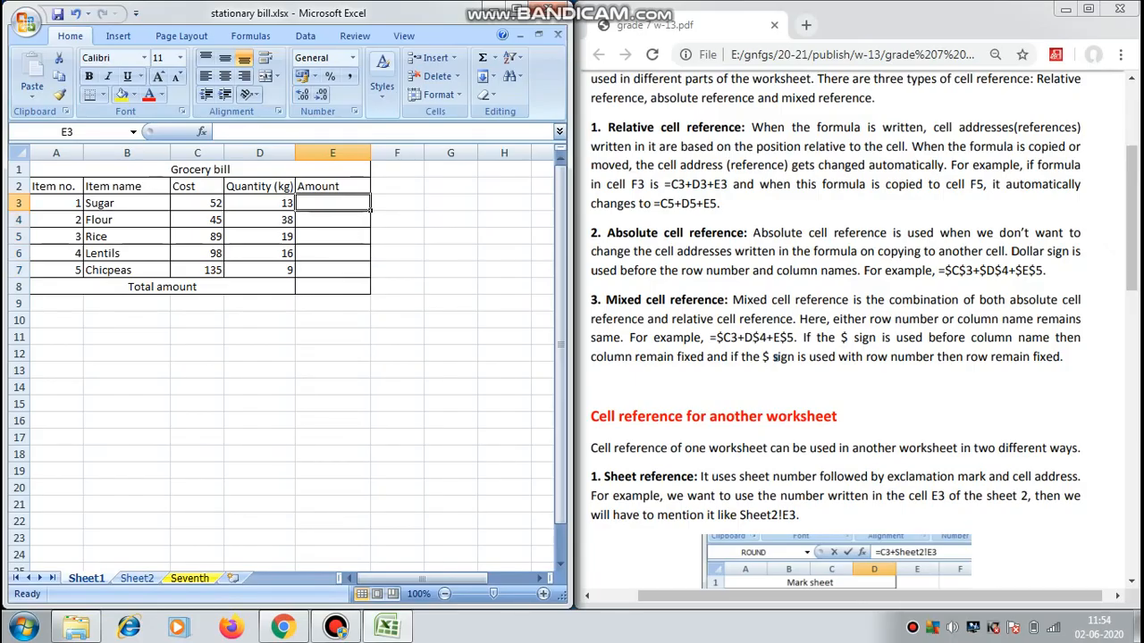
{"action": "type", "text": "="}
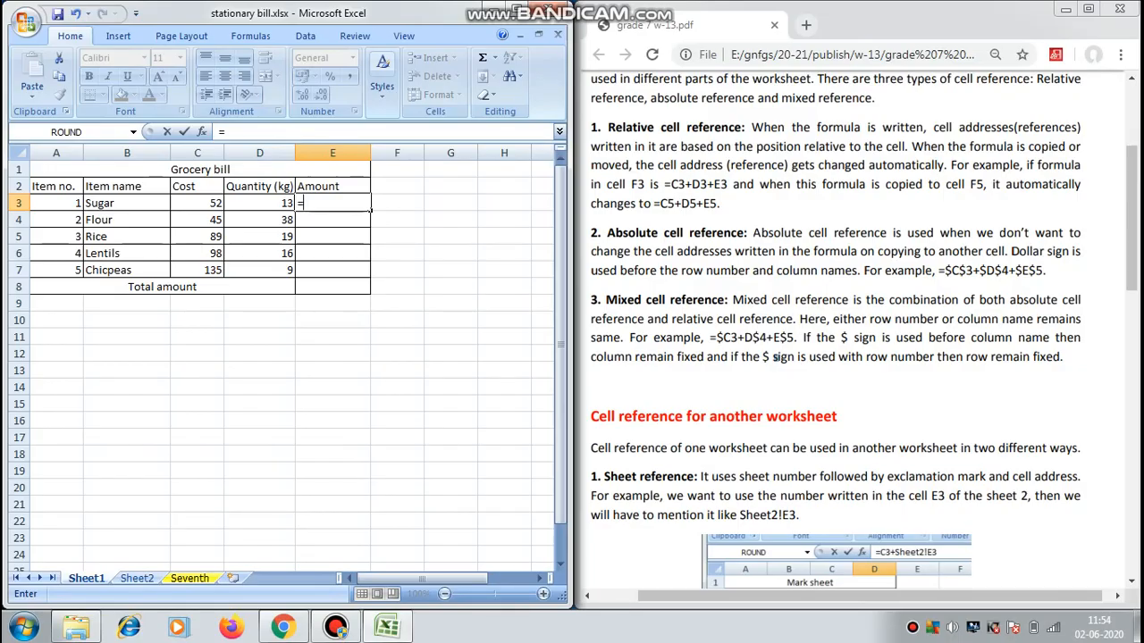
{"action": "type", "text": "$C"}
{"action": "type", "text": "$3"}
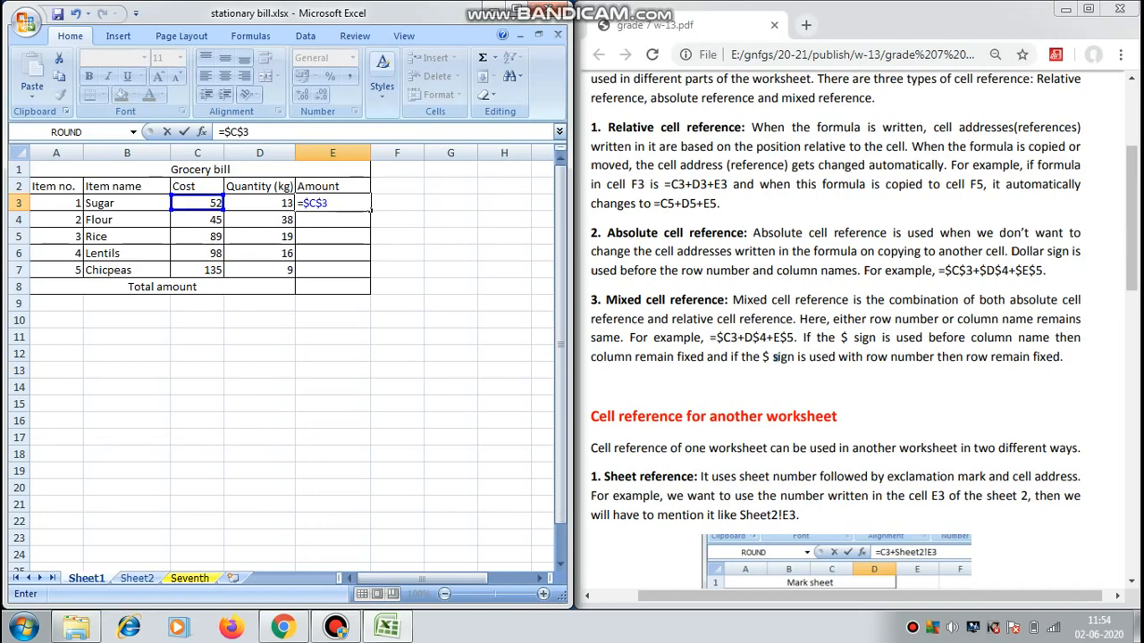
{"action": "type", "text": "*$D$3"}
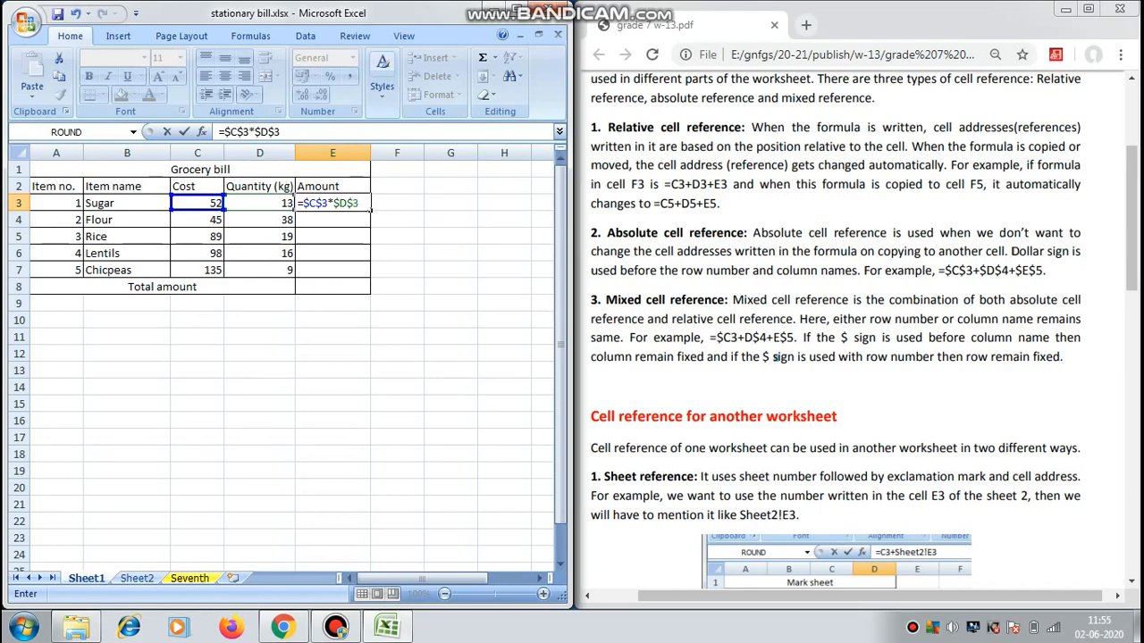
{"action": "key", "text": "Return"}
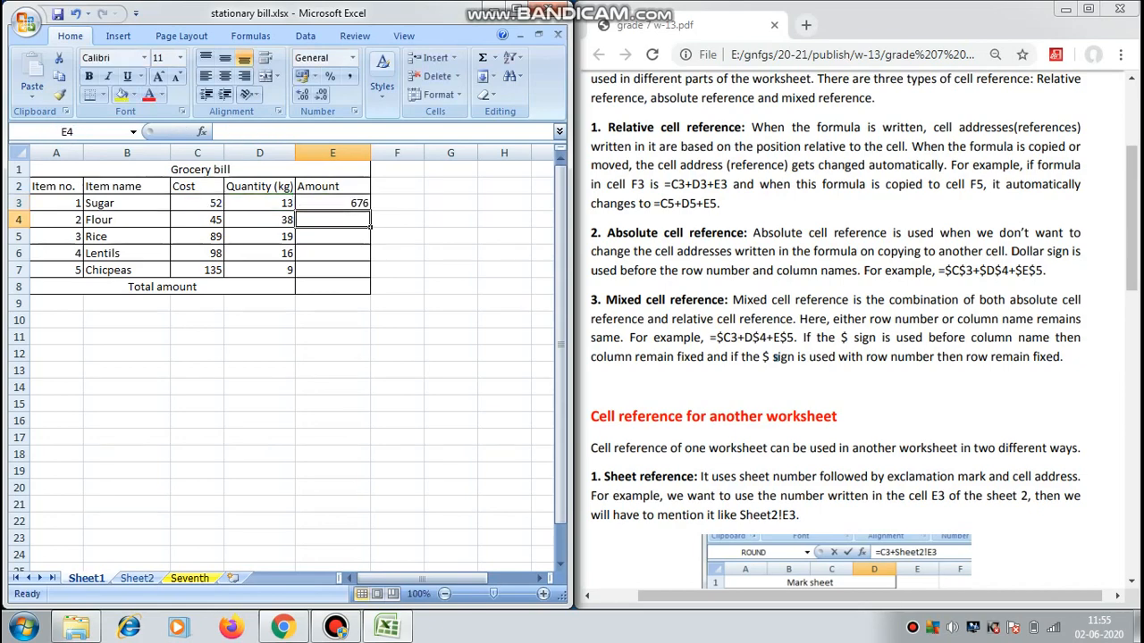
Fill the absolute reference formula from E3 down through E7.
{"action": "key", "text": "Up"}
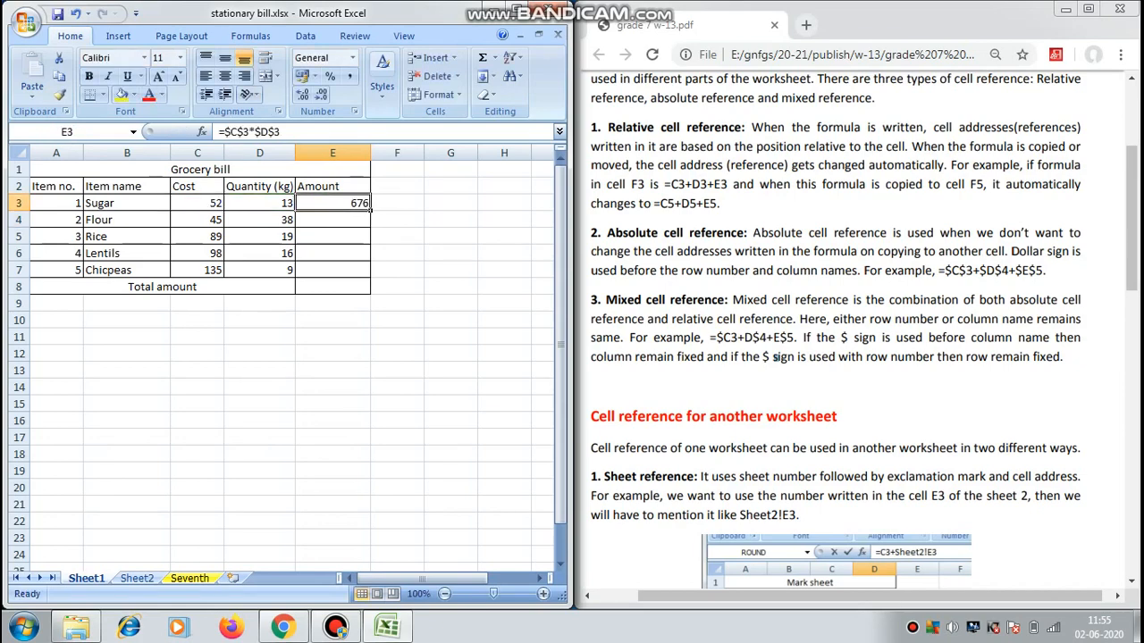
{"action": "left_click_drag", "start_coordinate": [370, 211], "coordinate": [366, 271]}
{"action": "left_click", "coordinate": [398, 236]}
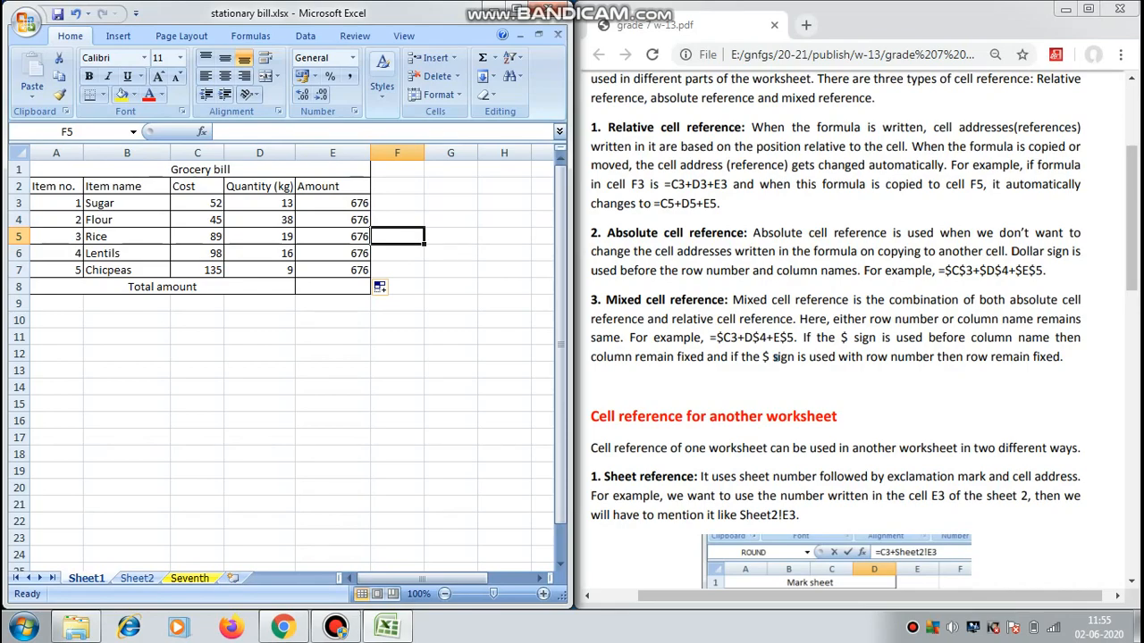
Examine the formulas in Amount cells E4, E3 and E7 to compare their absolute references.
{"action": "left_click", "coordinate": [333, 219]}
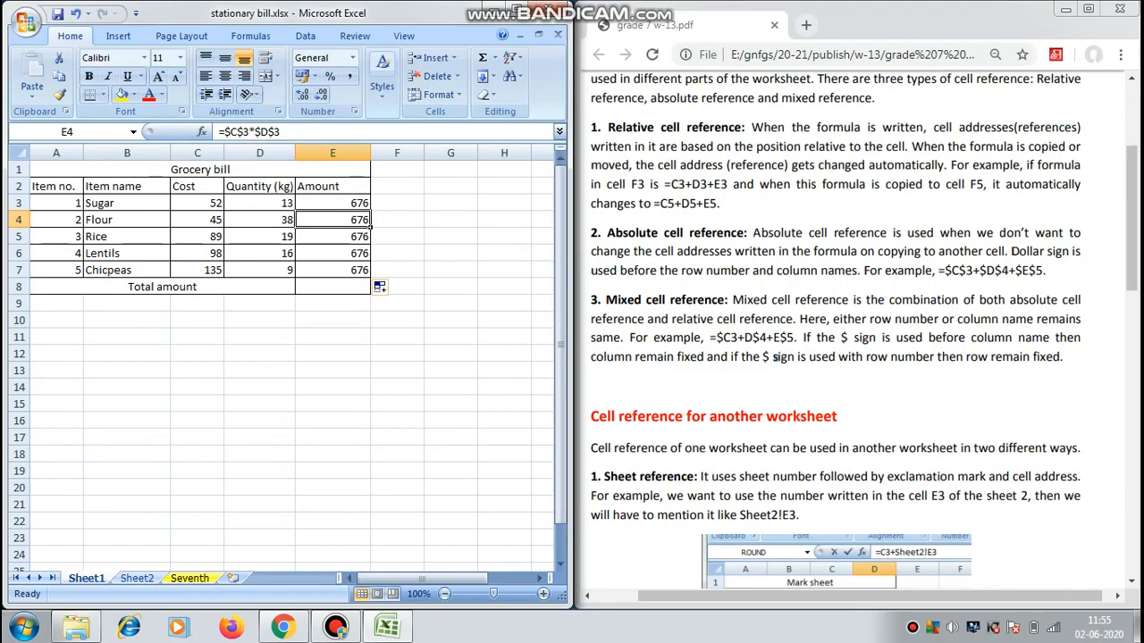
{"action": "left_click", "coordinate": [333, 203]}
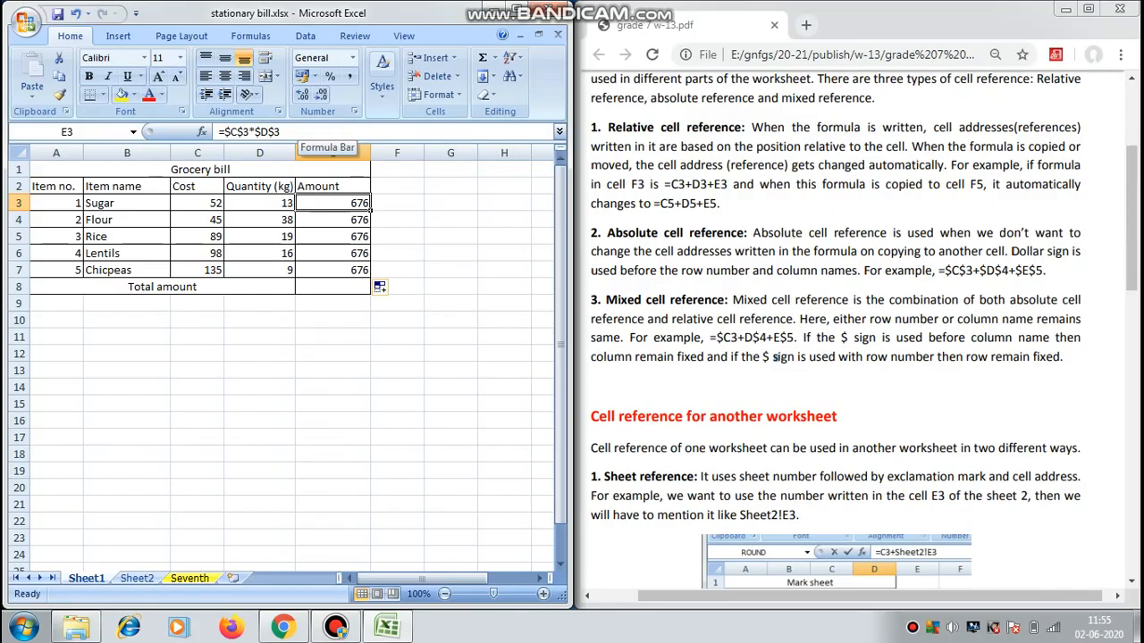
{"action": "left_click", "coordinate": [332, 270]}
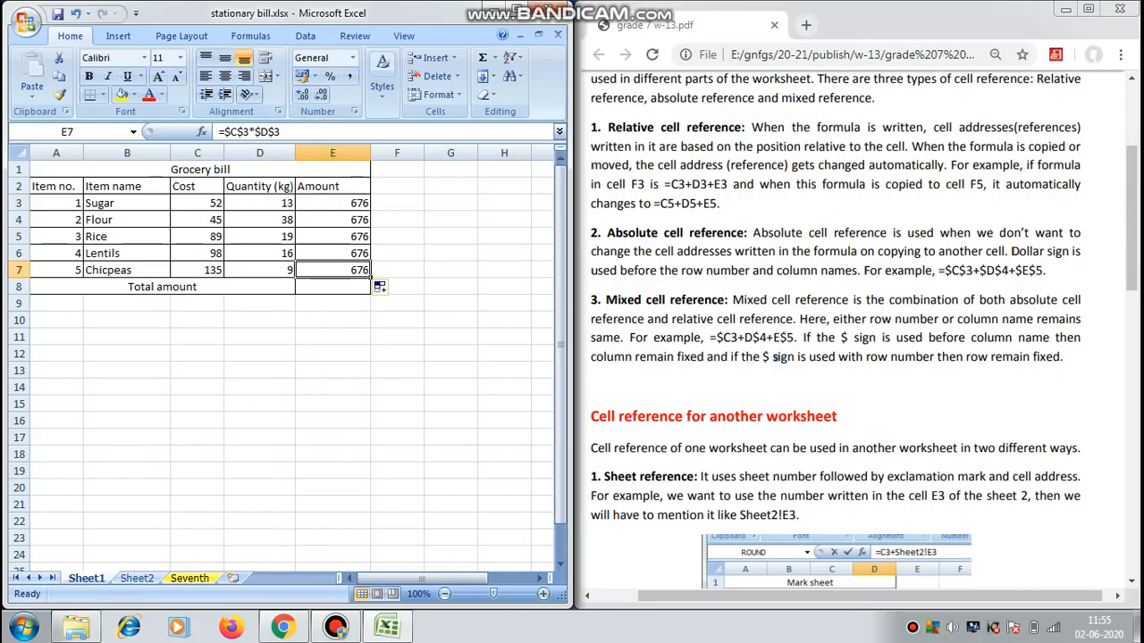
{"action": "left_click_drag", "start_coordinate": [284, 132], "coordinate": [219, 132]}
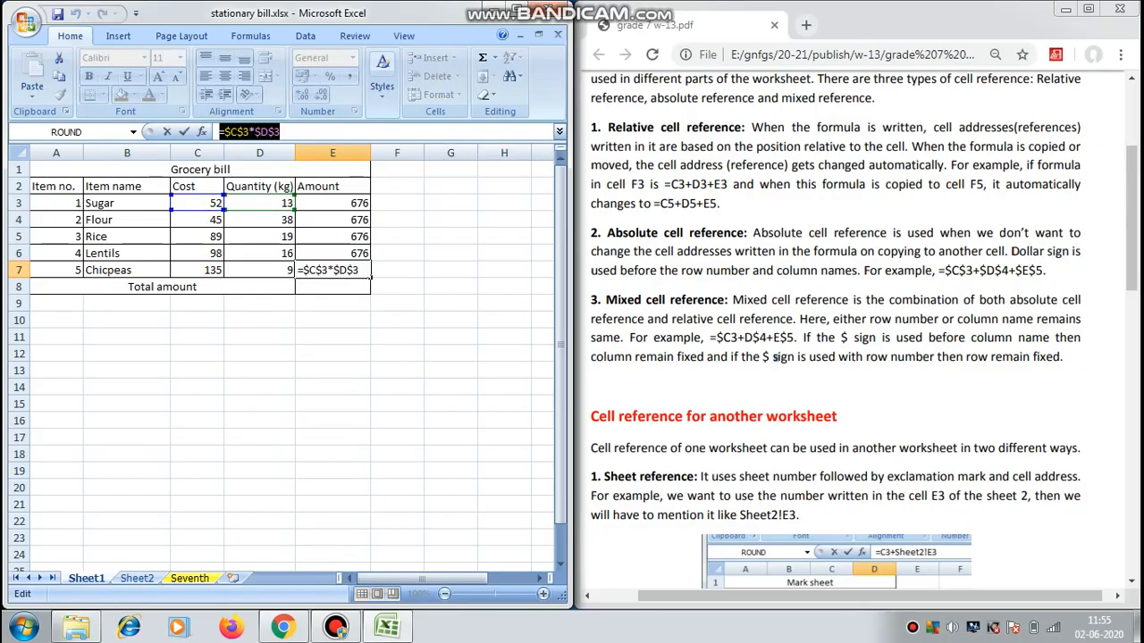
{"action": "key", "text": "Escape"}
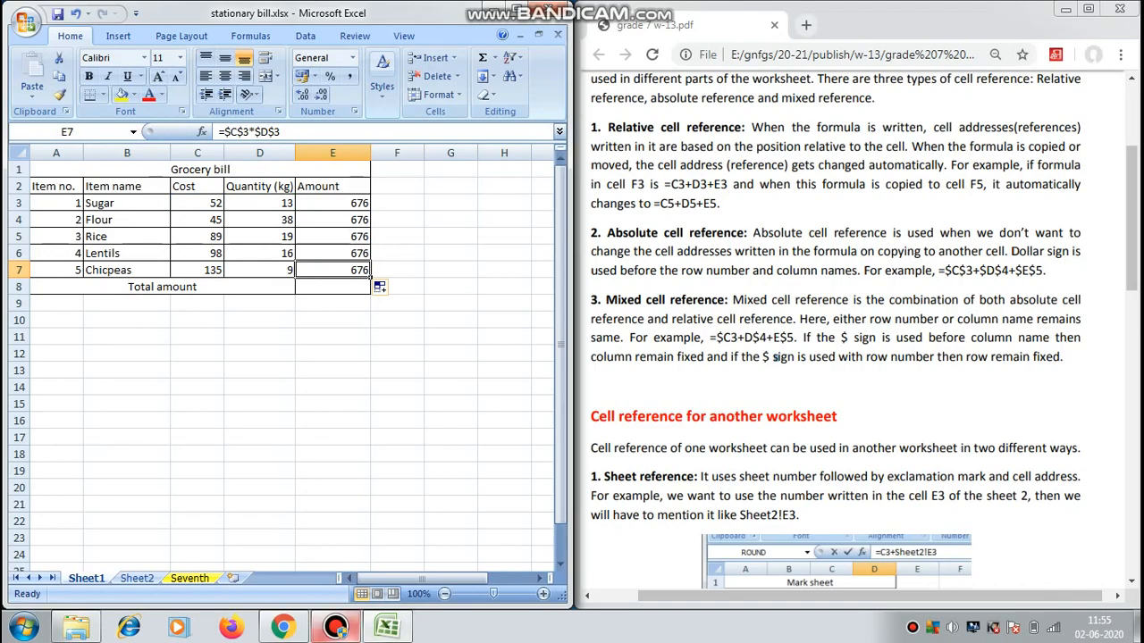
In the PDF worksheet, highlight and read the mixed cell reference definition and the example =$C3+D$4+E$5.
{"action": "left_click", "coordinate": [336, 627]}
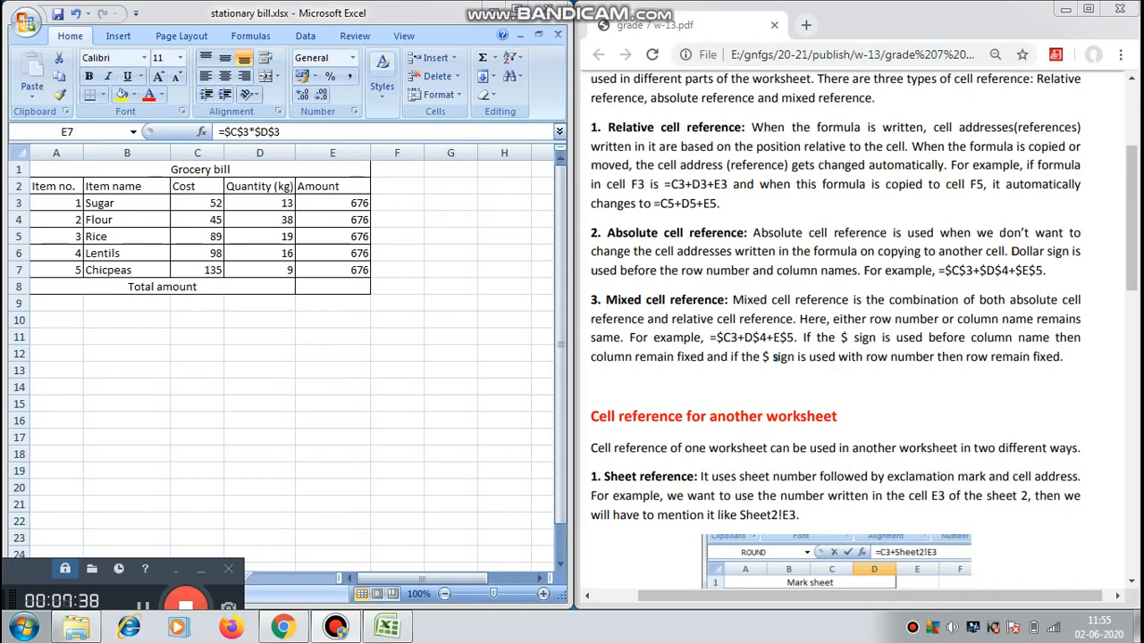
{"action": "left_click_drag", "start_coordinate": [732, 300], "coordinate": [796, 319]}
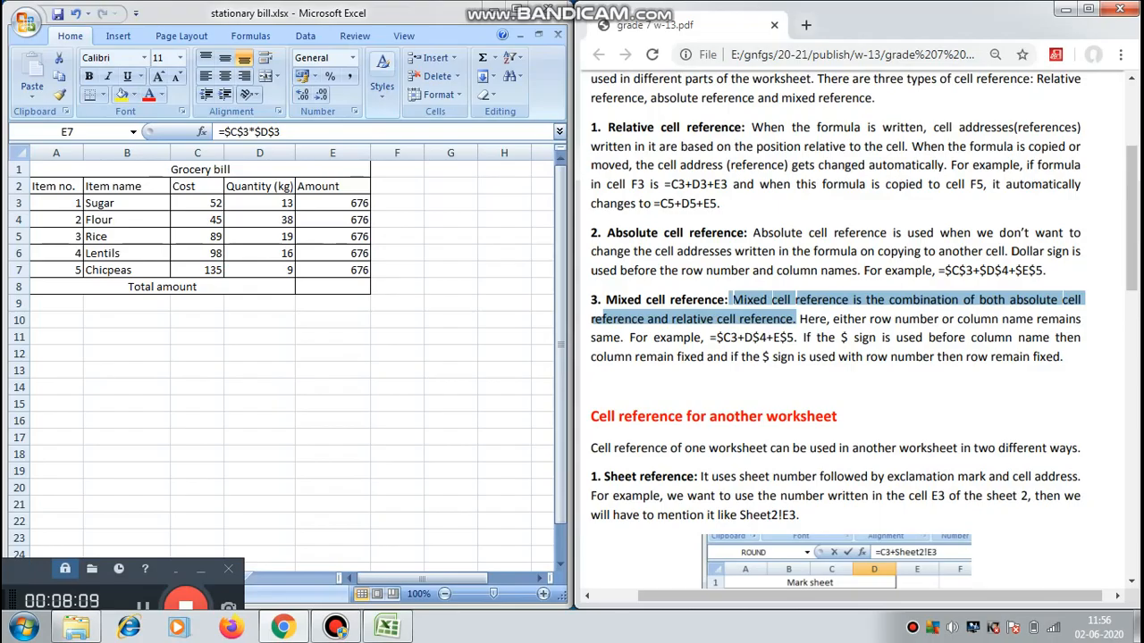
{"action": "left_click_drag", "start_coordinate": [710, 338], "coordinate": [716, 338]}
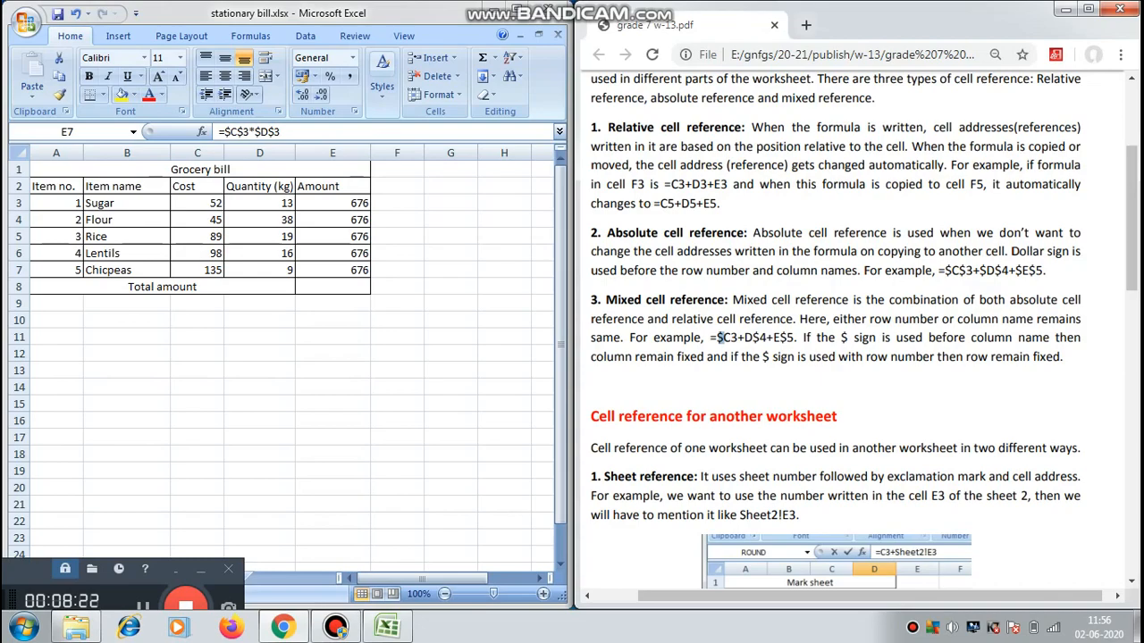
{"action": "left_click", "coordinate": [726, 339]}
{"action": "left_click_drag", "start_coordinate": [711, 338], "coordinate": [797, 338]}
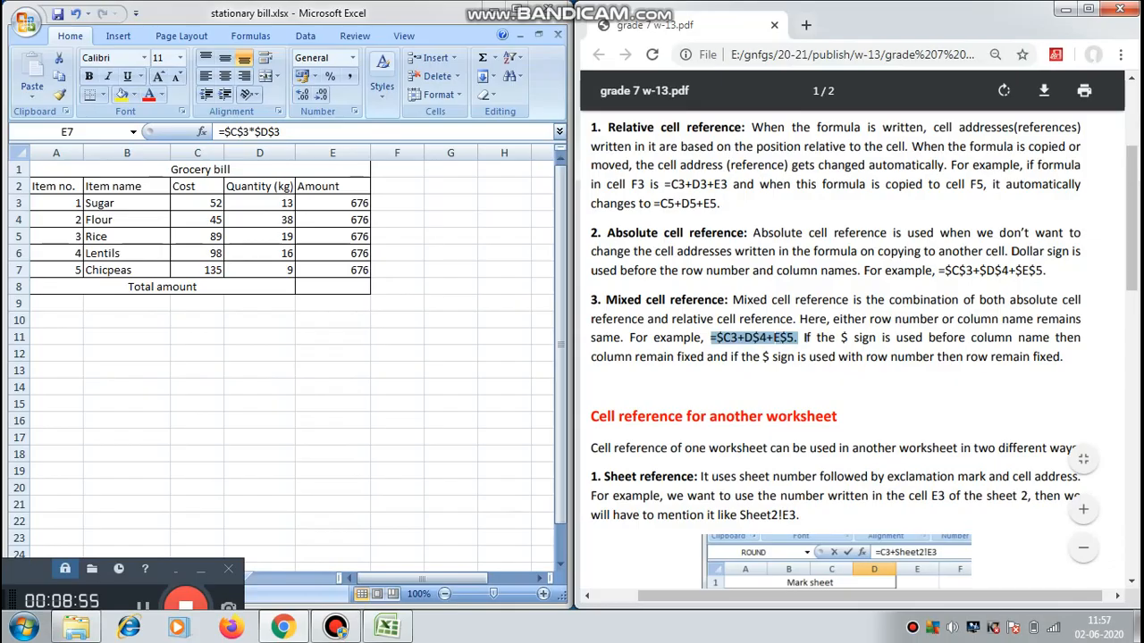
{"action": "left_click", "coordinate": [333, 270]}
{"action": "left_click", "coordinate": [349, 202]}
{"action": "double_click", "coordinate": [359, 202]}
{"action": "left_click_drag", "start_coordinate": [359, 203], "coordinate": [323, 203]}
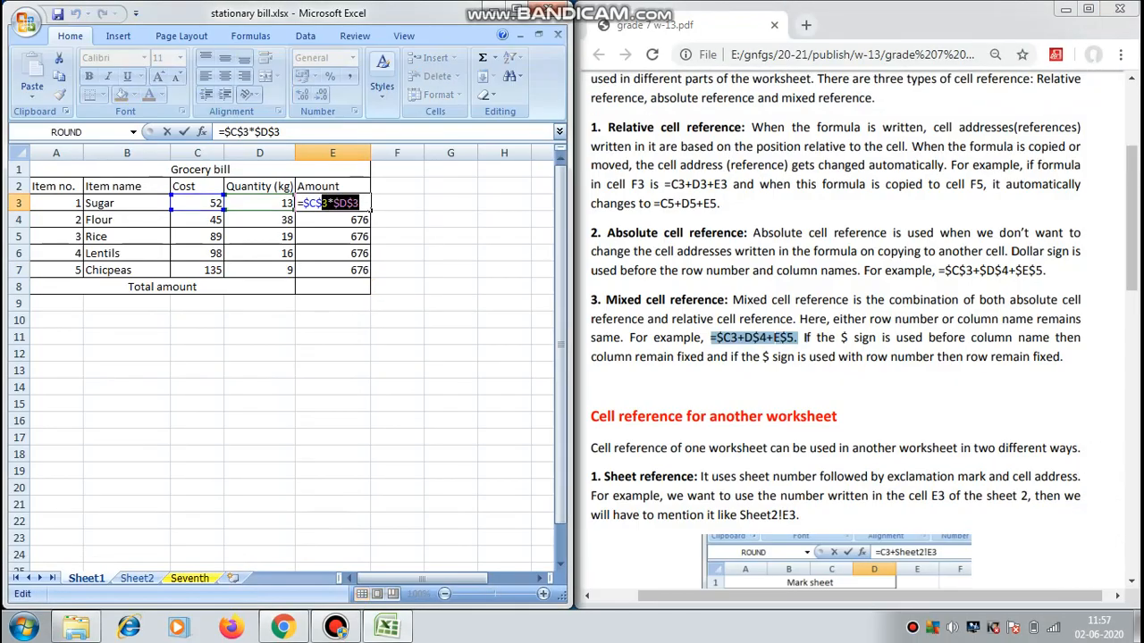
{"action": "type", "text": "3*"}
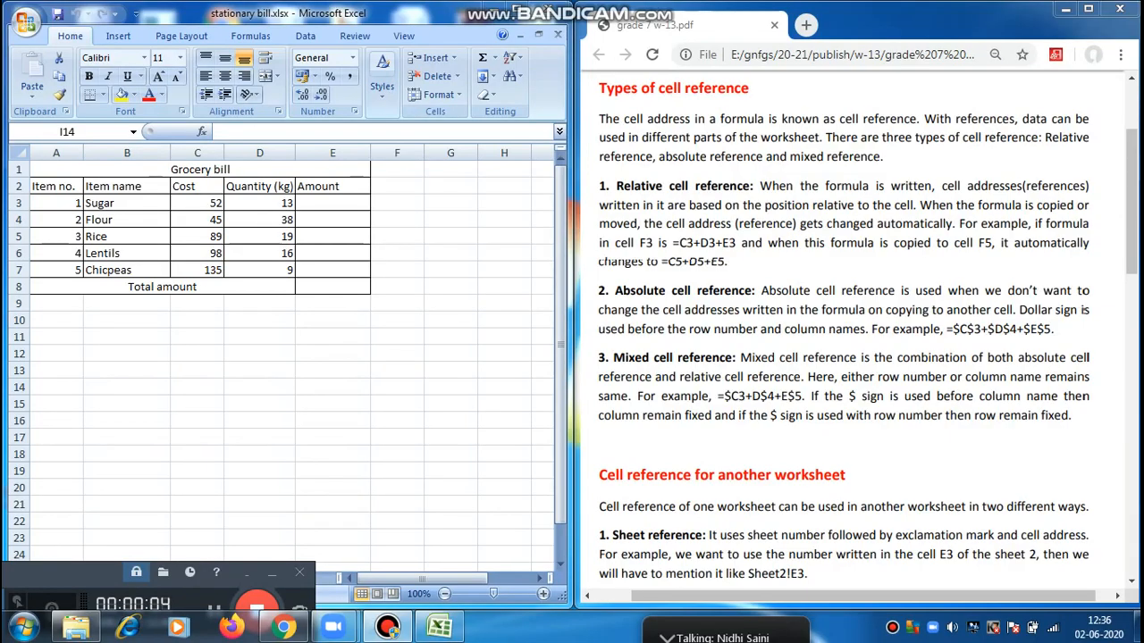
{"action": "left_click", "coordinate": [271, 574]}
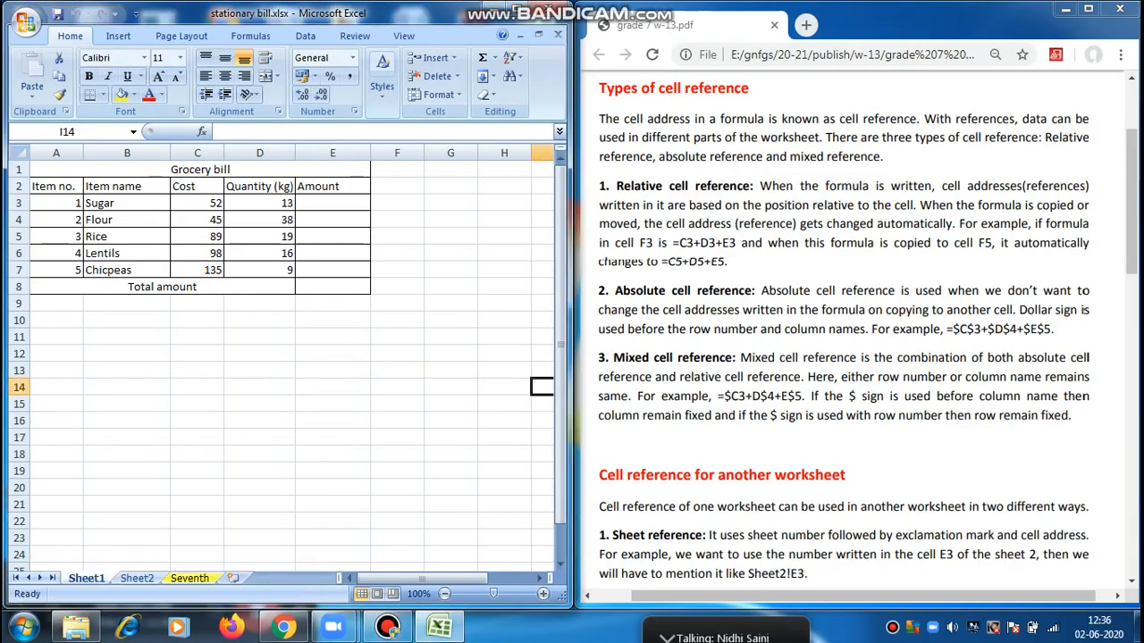
In Excel, enter the mixed reference formula =$C3*$D3 in Amount cell E3 and fill it down through E7.
{"action": "left_click", "coordinate": [332, 204]}
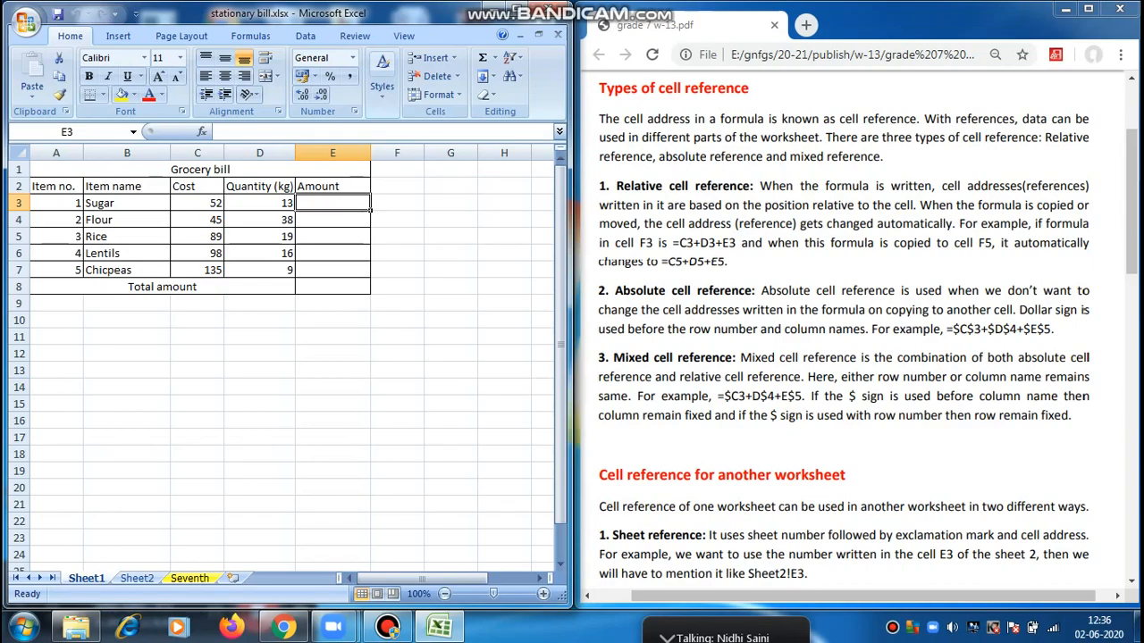
{"action": "type", "text": "="}
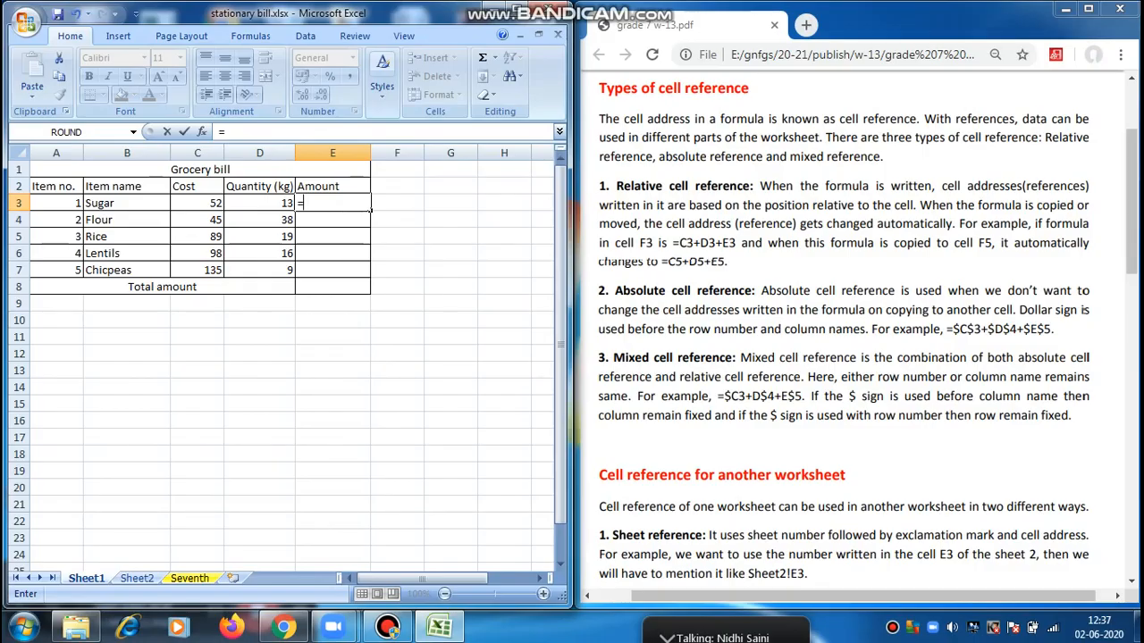
{"action": "type", "text": "$C"}
{"action": "type", "text": "3"}
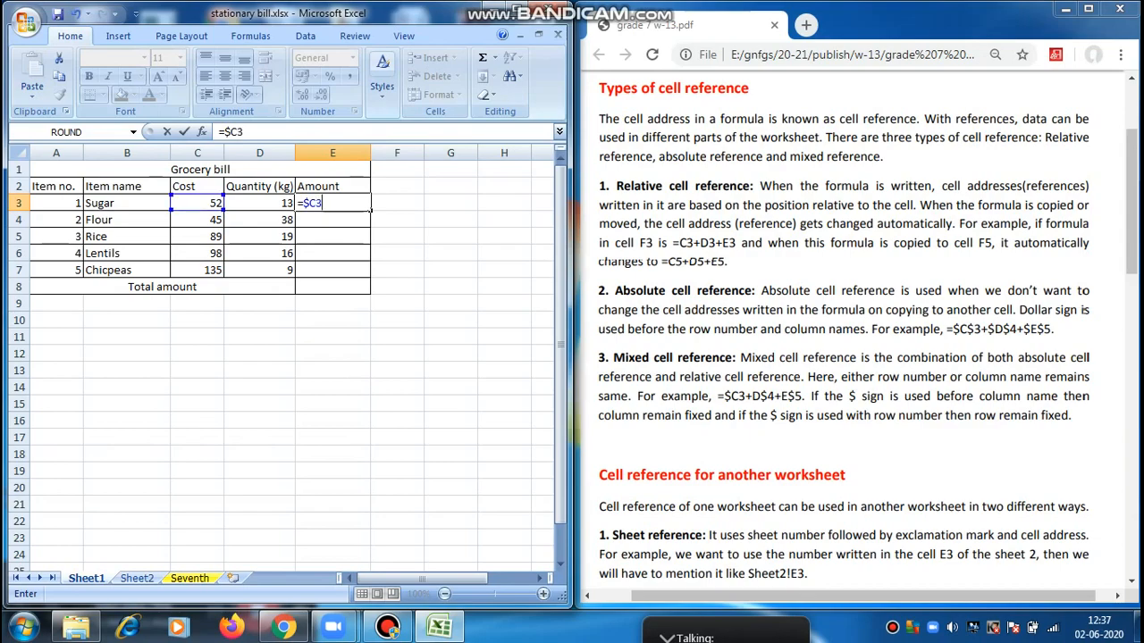
{"action": "type", "text": "*"}
{"action": "type", "text": "$"}
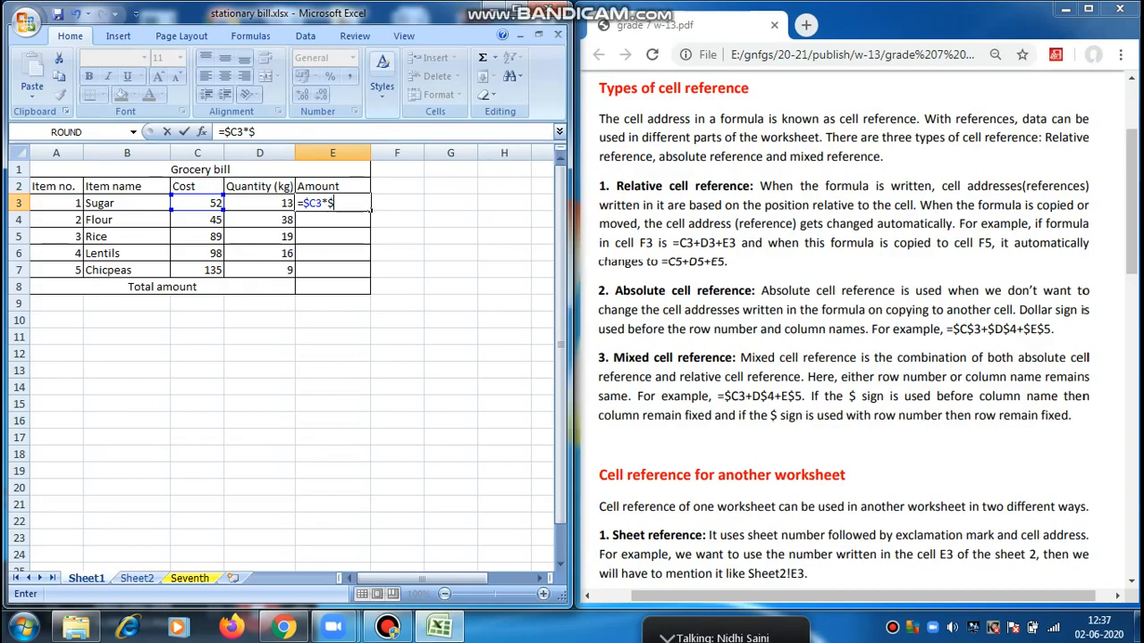
{"action": "type", "text": "D"}
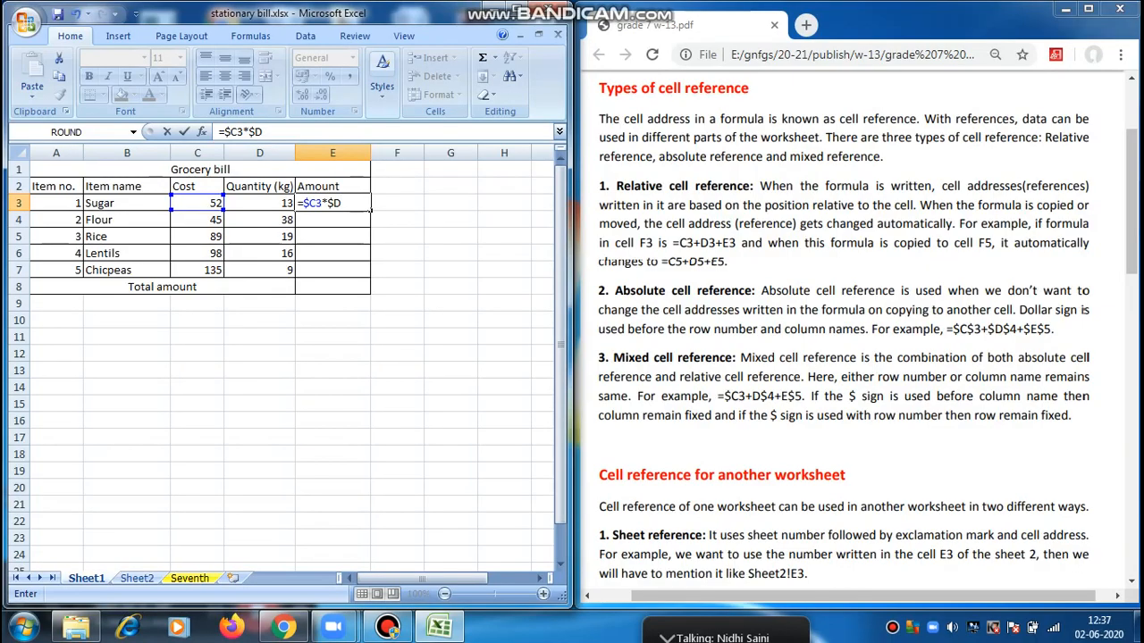
{"action": "type", "text": "3"}
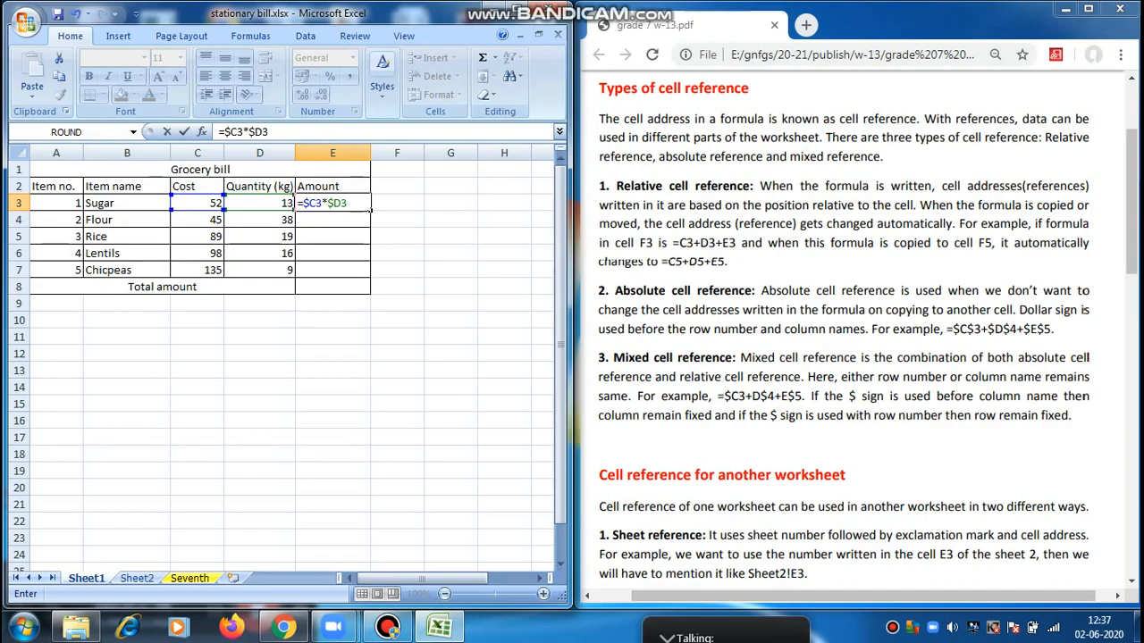
{"action": "key", "text": "Return"}
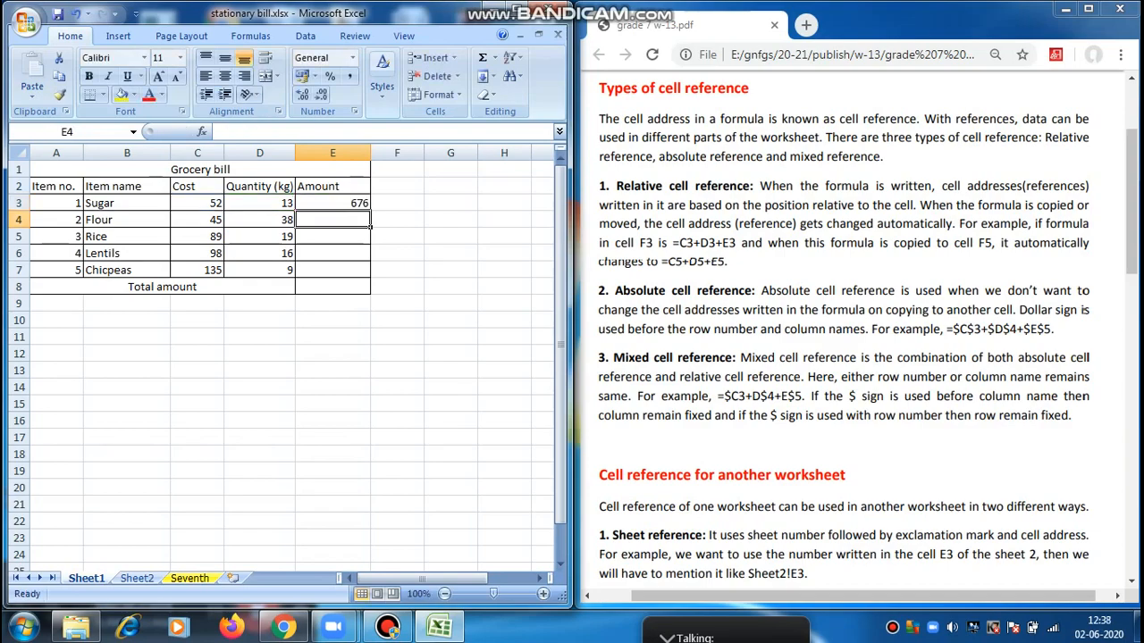
{"action": "left_click", "coordinate": [333, 203]}
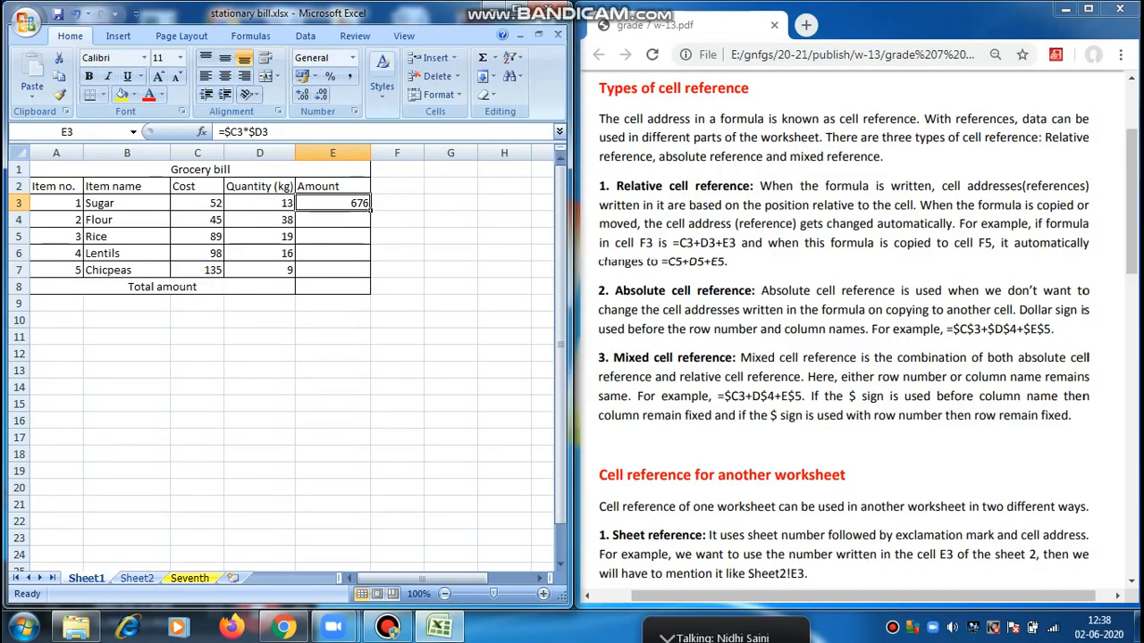
{"action": "left_click_drag", "start_coordinate": [369, 207], "coordinate": [369, 278]}
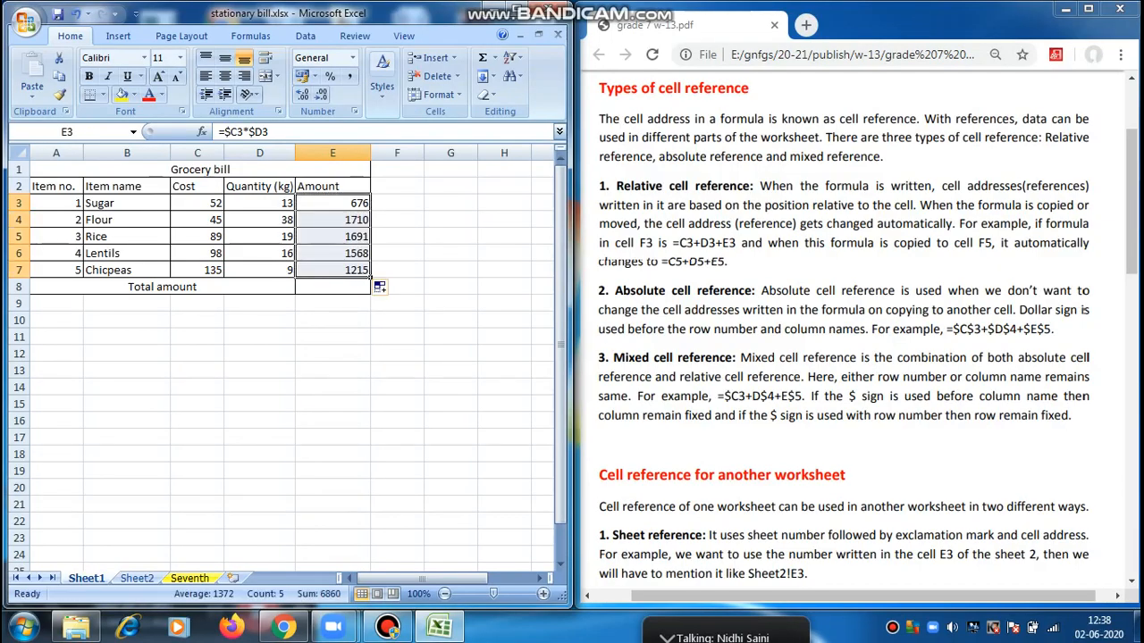
Examine the formulas in Amount cells E4 and E7 to compare their fixed columns and changing rows.
{"action": "left_click", "coordinate": [366, 223]}
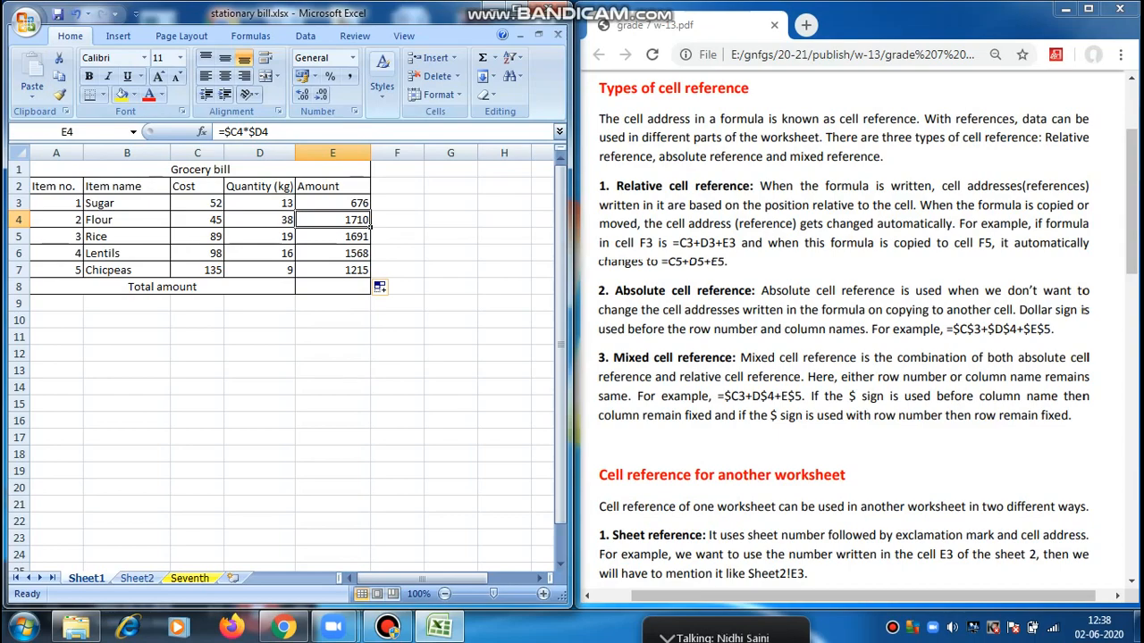
{"action": "left_click_drag", "start_coordinate": [269, 131], "coordinate": [205, 132]}
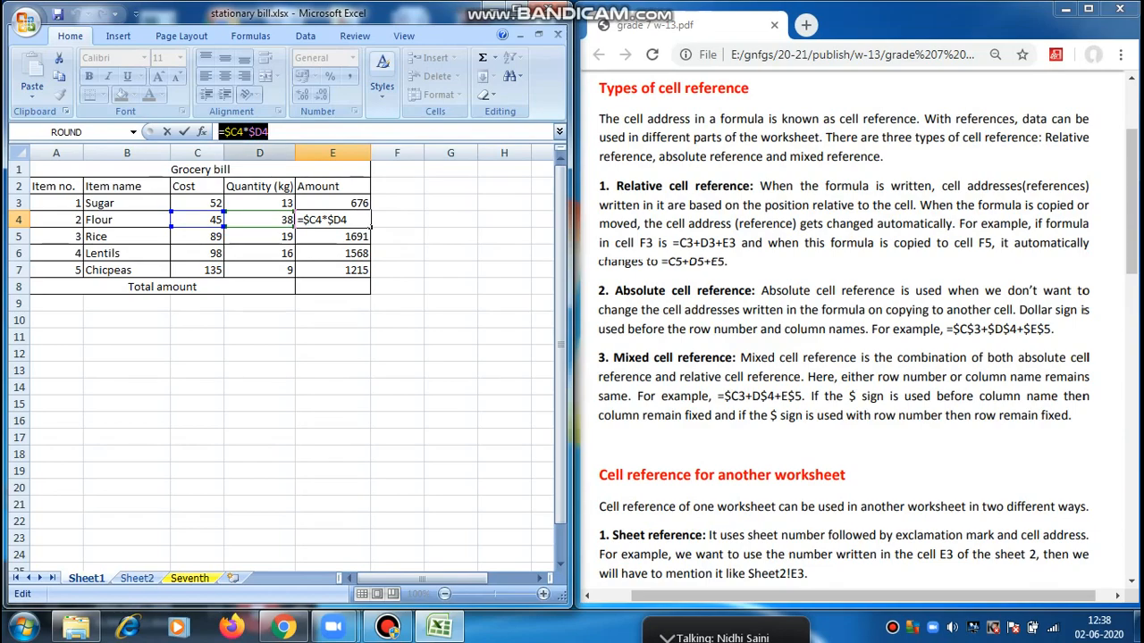
{"action": "key", "text": "ctrl+Return"}
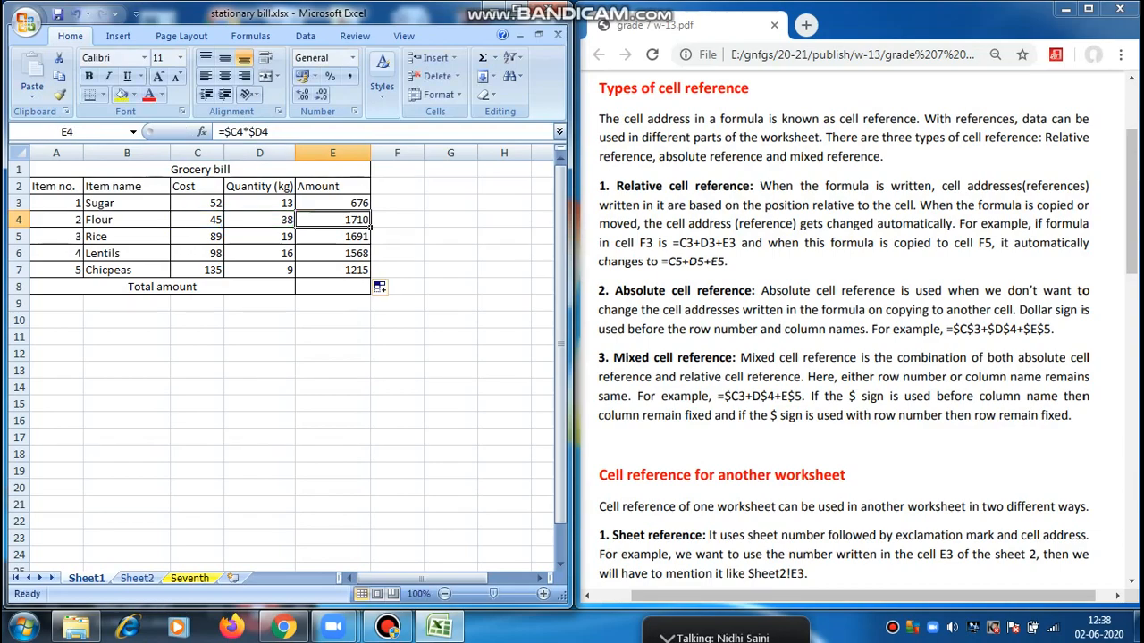
{"action": "left_click", "coordinate": [333, 270]}
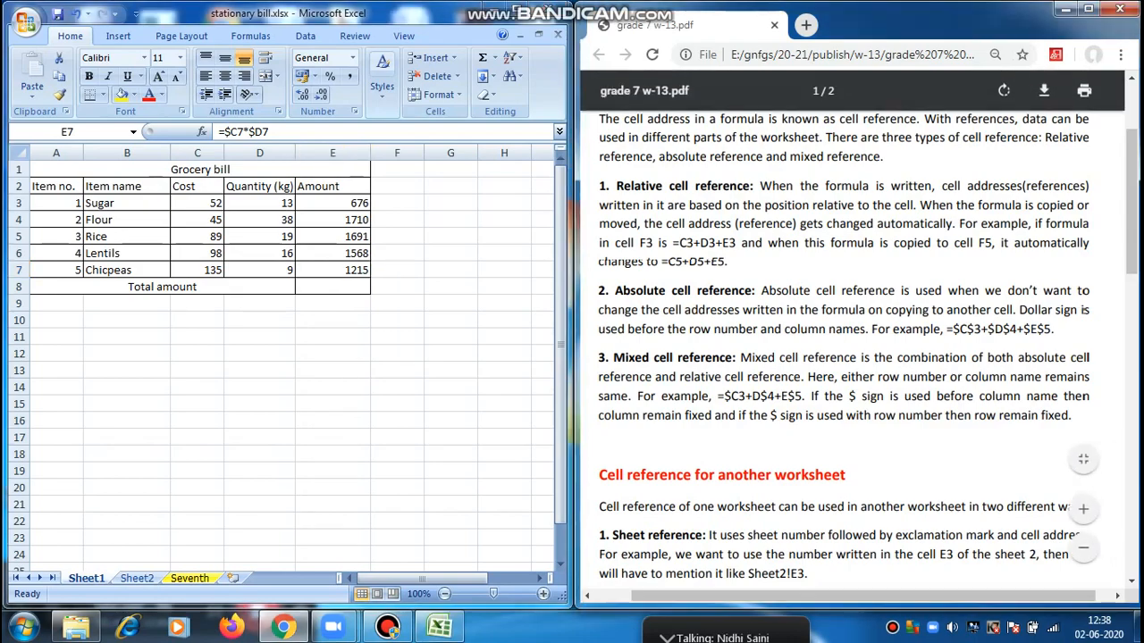
In the PDF worksheet, highlight the relative, absolute and mixed cell reference headings one after another to review the three types.
{"action": "left_click", "coordinate": [849, 375]}
{"action": "left_click_drag", "start_coordinate": [617, 186], "coordinate": [756, 186]}
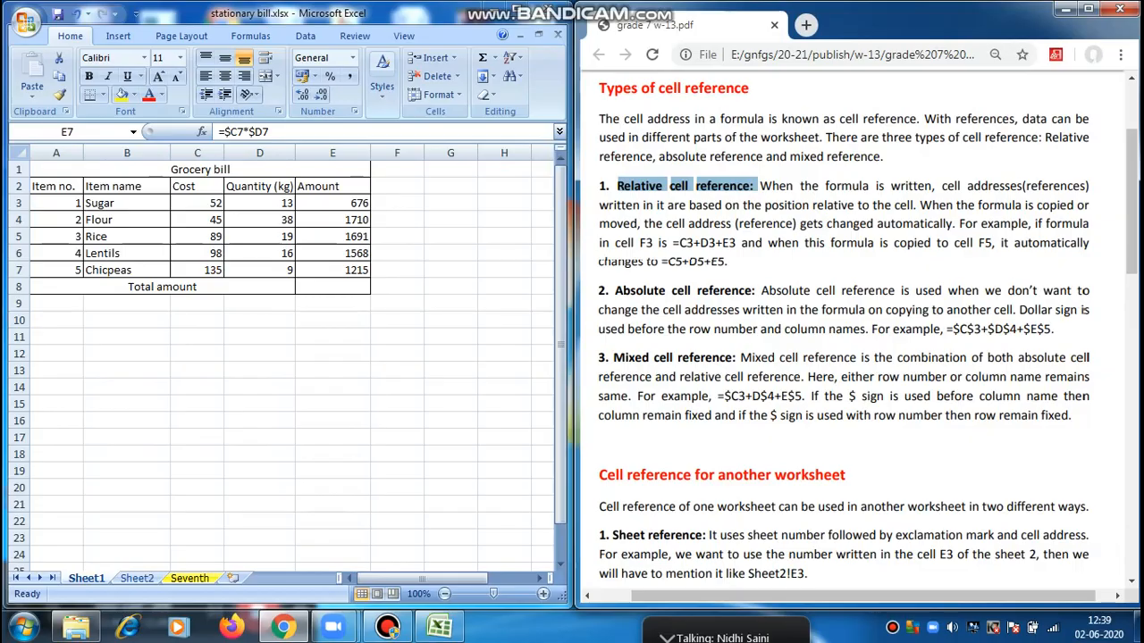
{"action": "left_click_drag", "start_coordinate": [616, 292], "coordinate": [756, 294]}
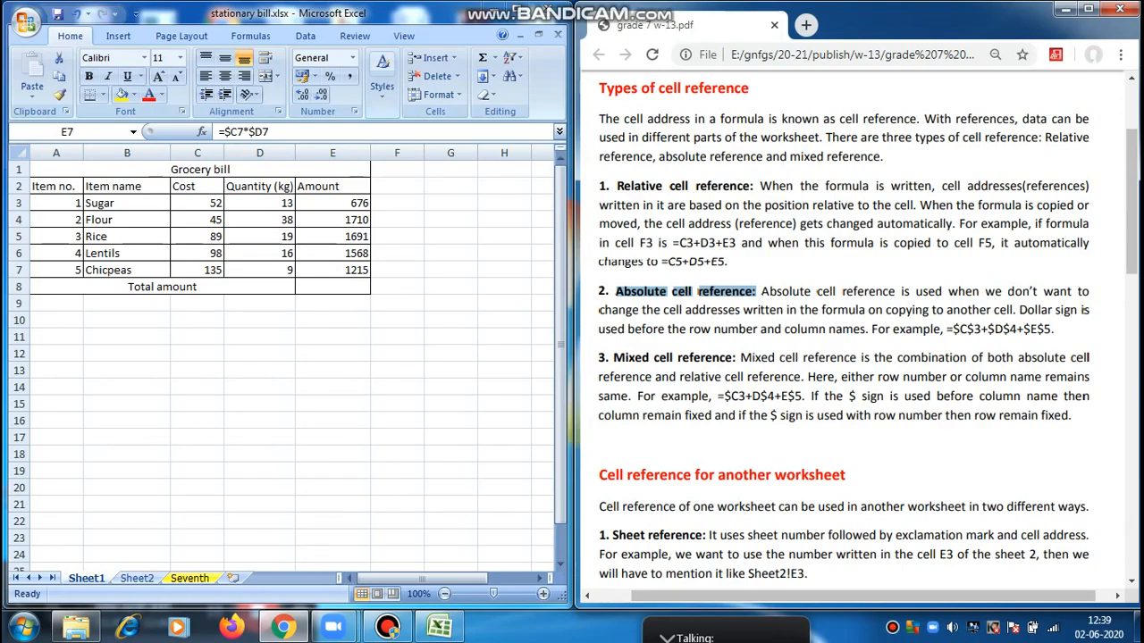
{"action": "left_click_drag", "start_coordinate": [615, 358], "coordinate": [742, 359]}
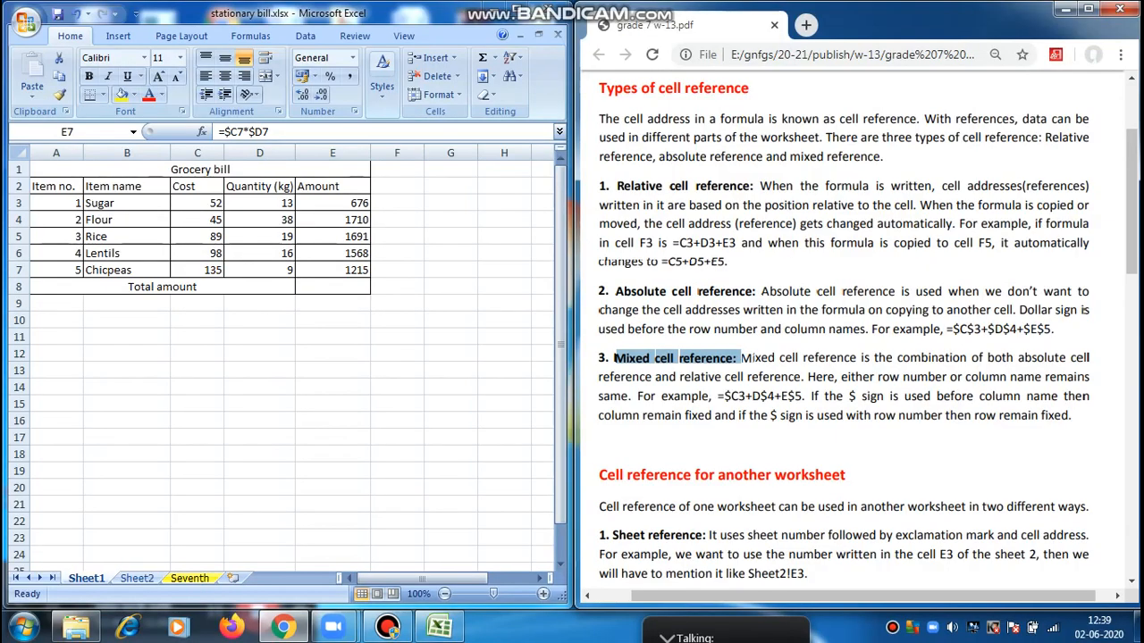